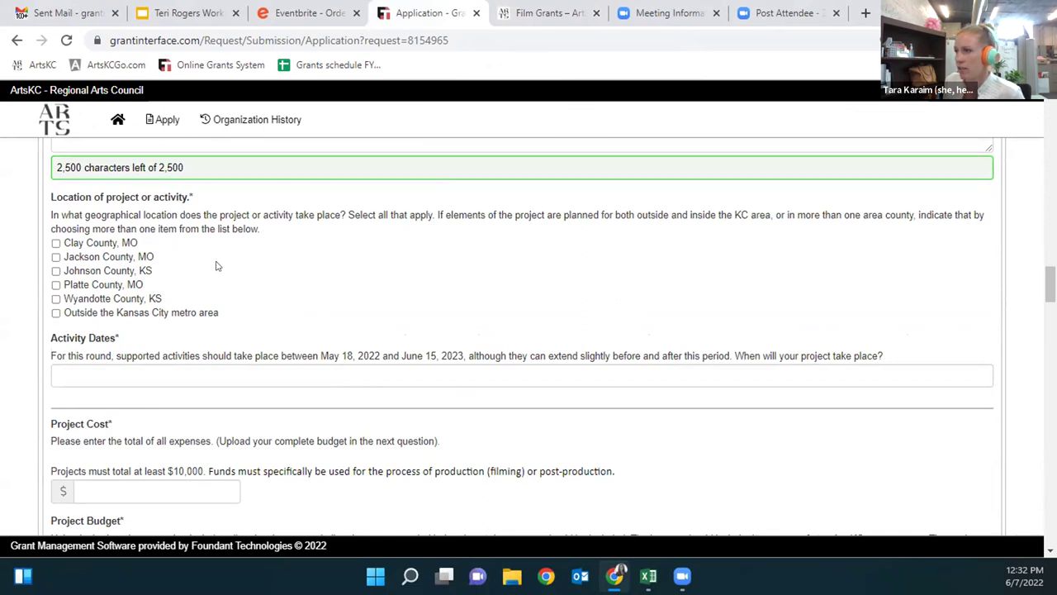
Review the application's Activity Dates, Project Cost, Project Budget and Budget Circumstances questions
scroll(216, 264, down, 2)
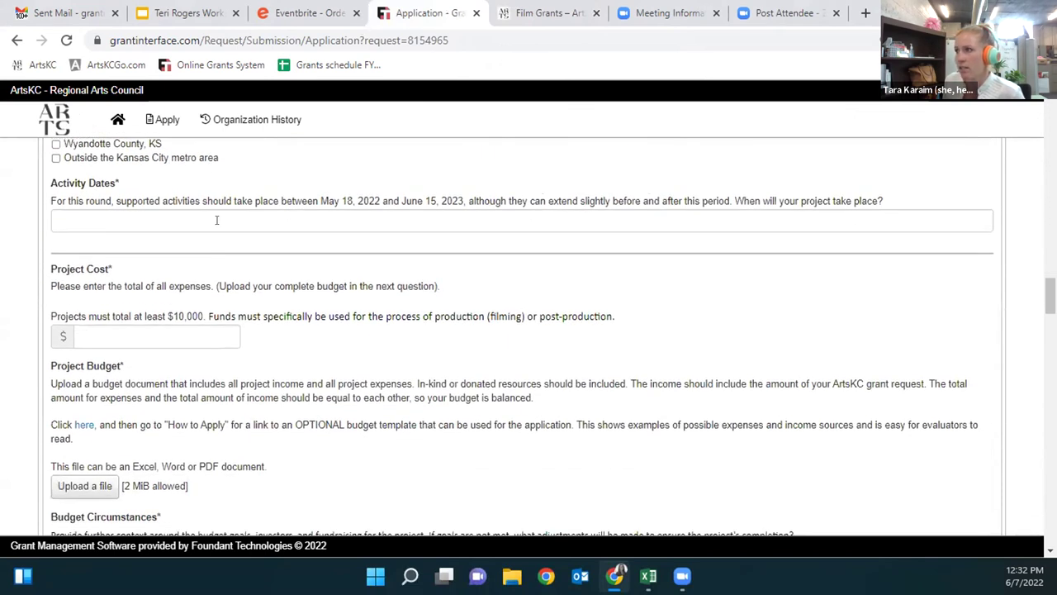
scroll(216, 220, down, 1)
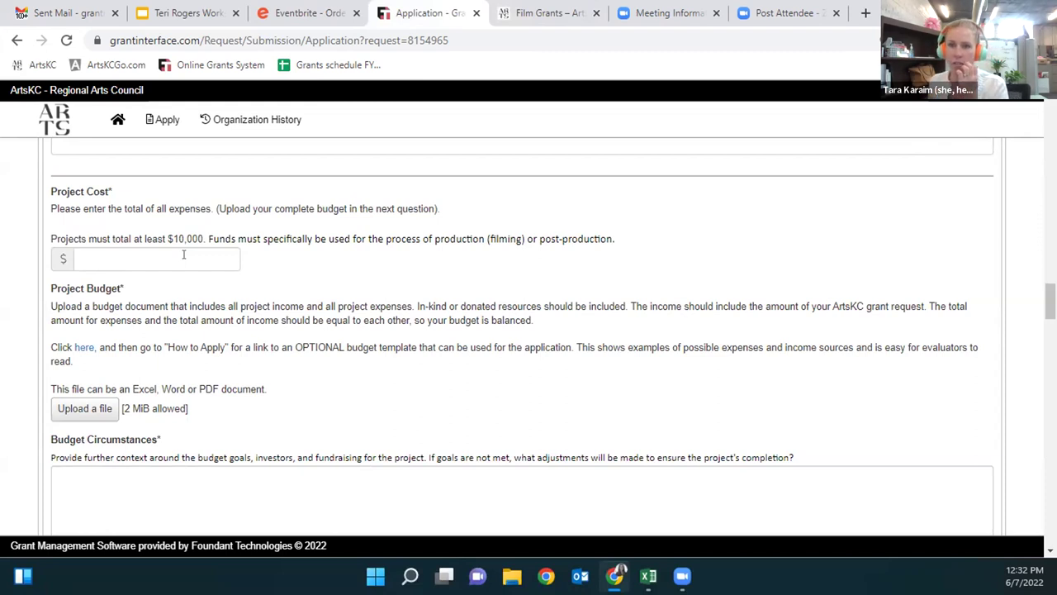
click(183, 254)
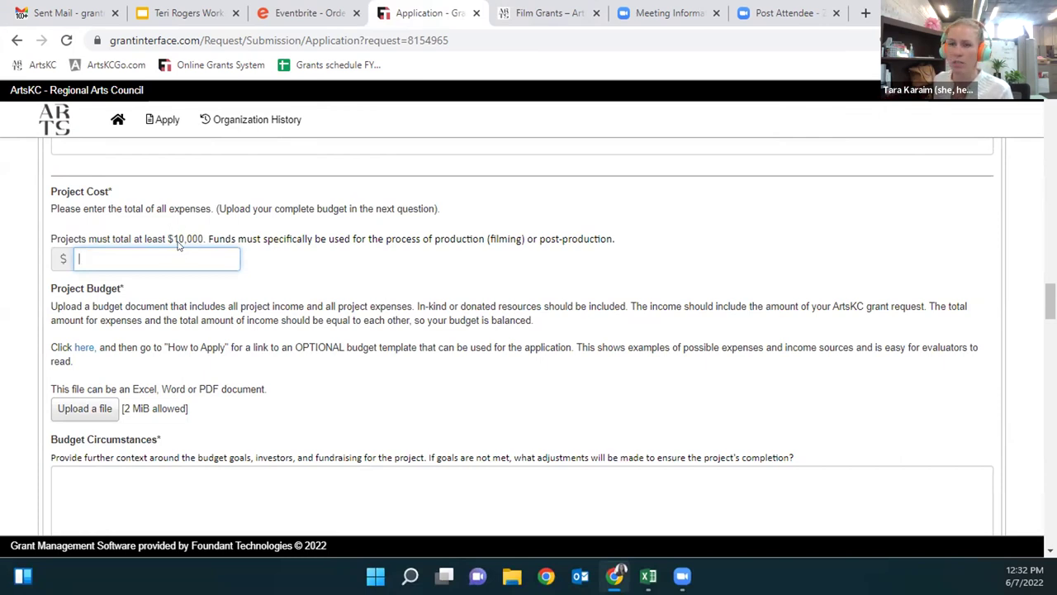
scroll(162, 285, down, 1)
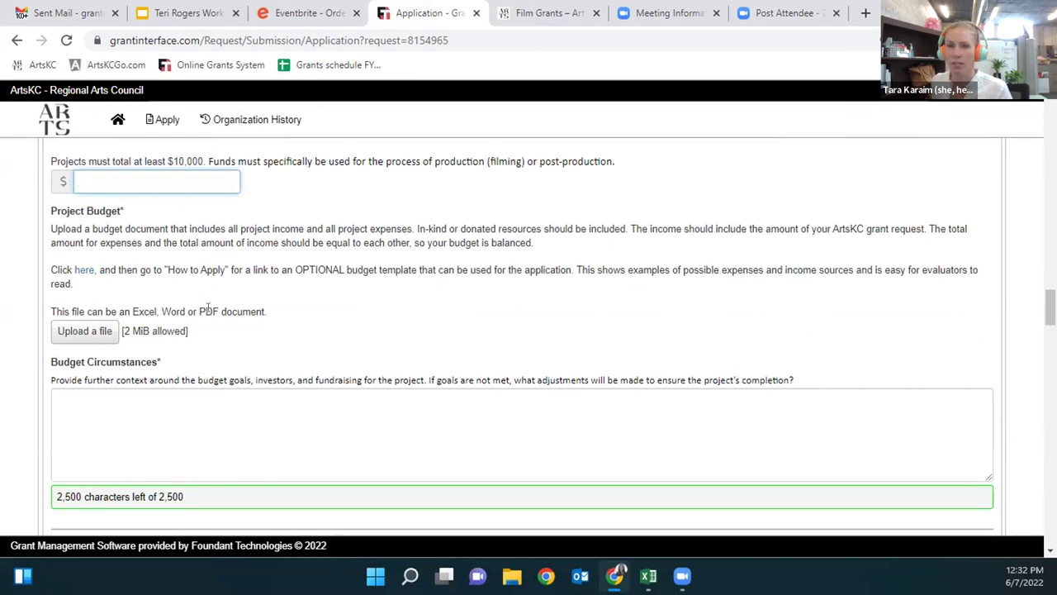
Switch to the short film budget template in Excel and examine the Top Sheet's expense sections through to the Income section
mouse_move(649, 576)
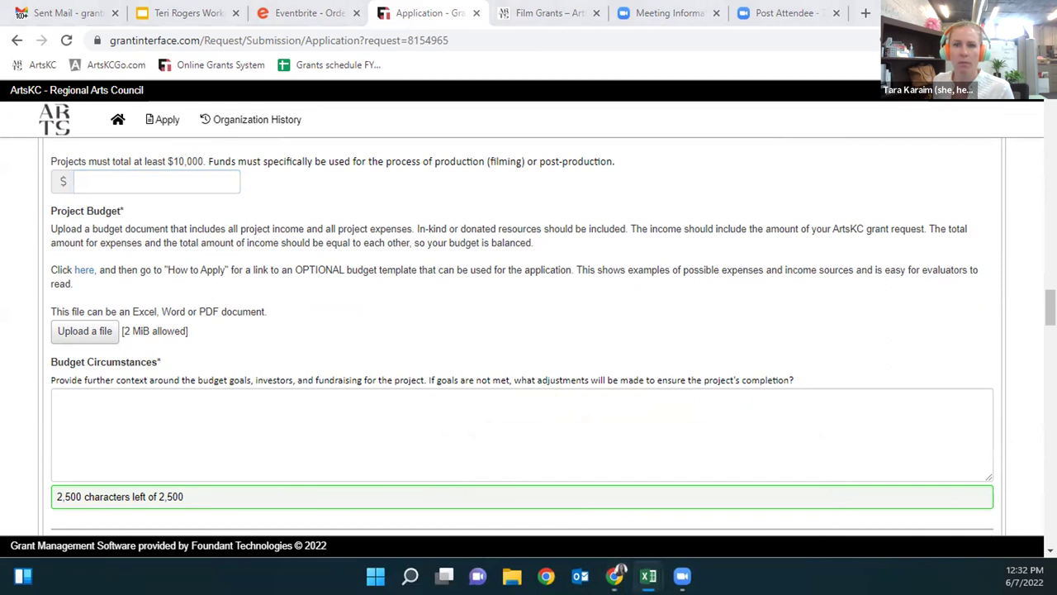
key(alt+Tab)
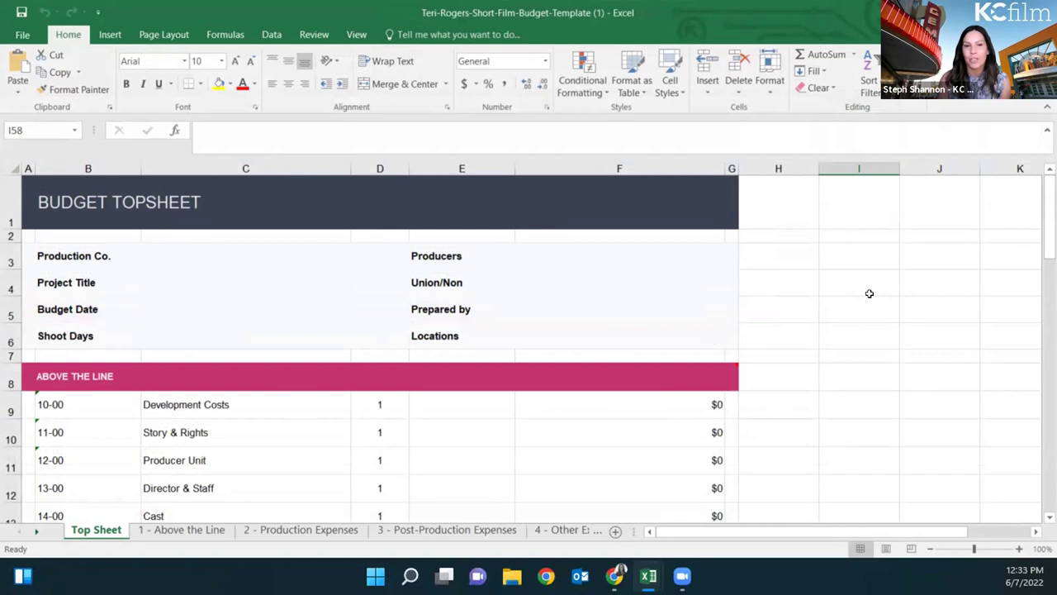
scroll(870, 293, down, 2)
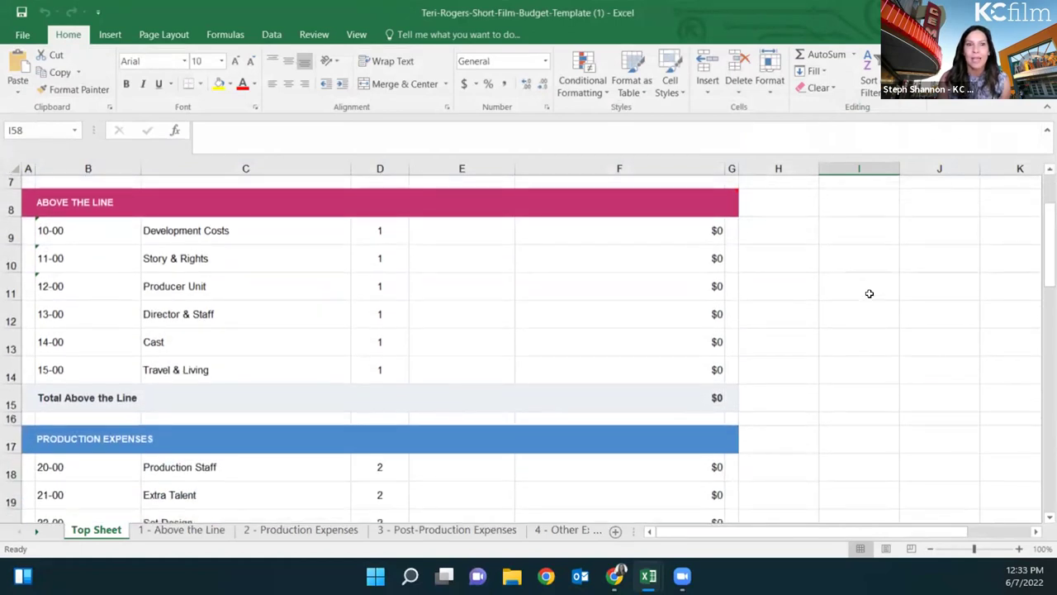
scroll(870, 293, down, 2)
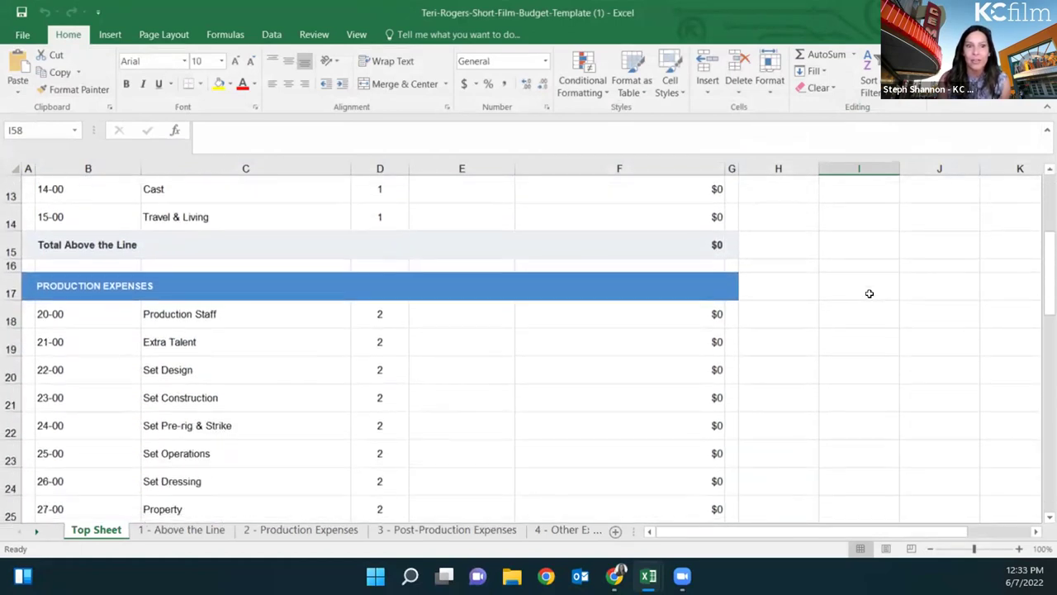
scroll(869, 293, down, 3)
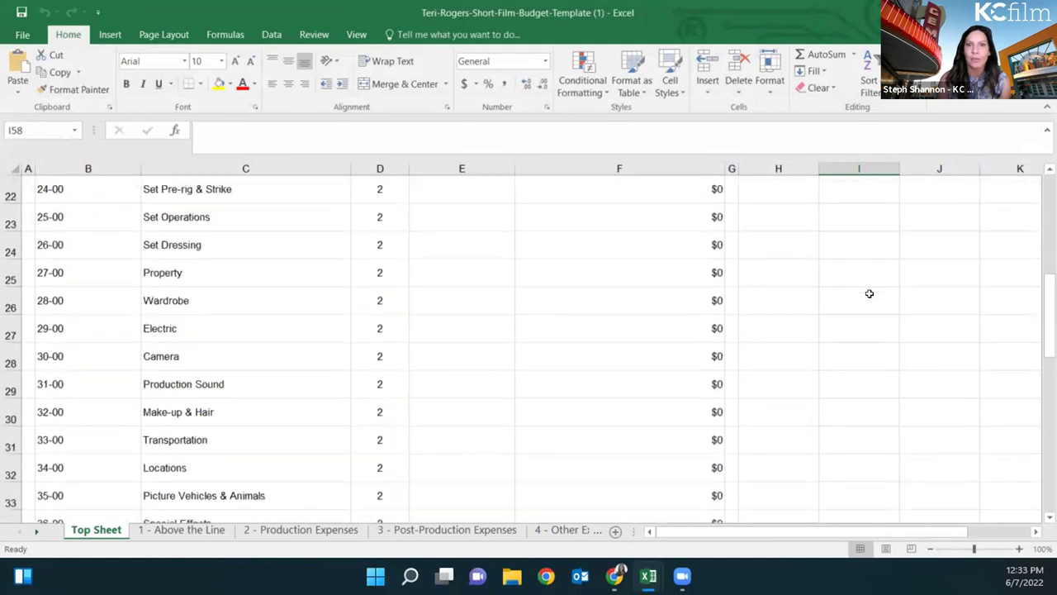
scroll(870, 293, down, 4)
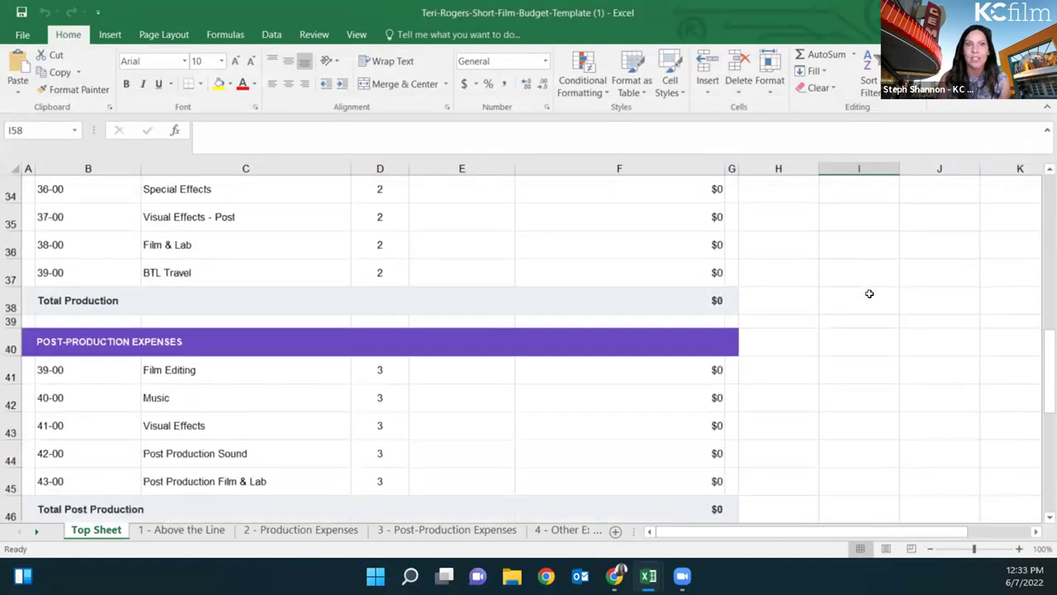
scroll(870, 293, down, 3)
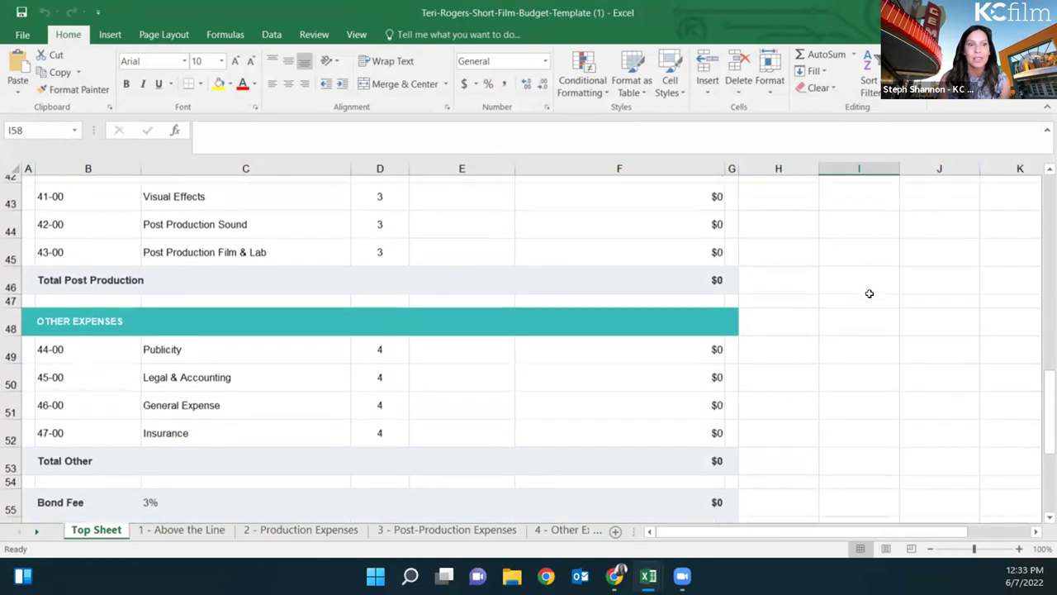
scroll(870, 293, down, 1)
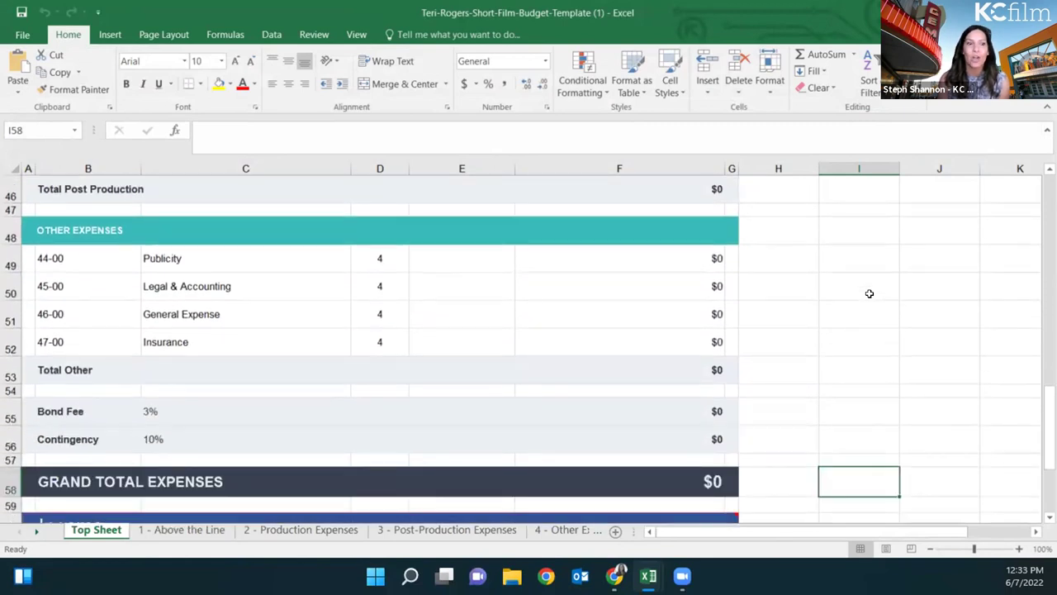
scroll(870, 294, down, 1)
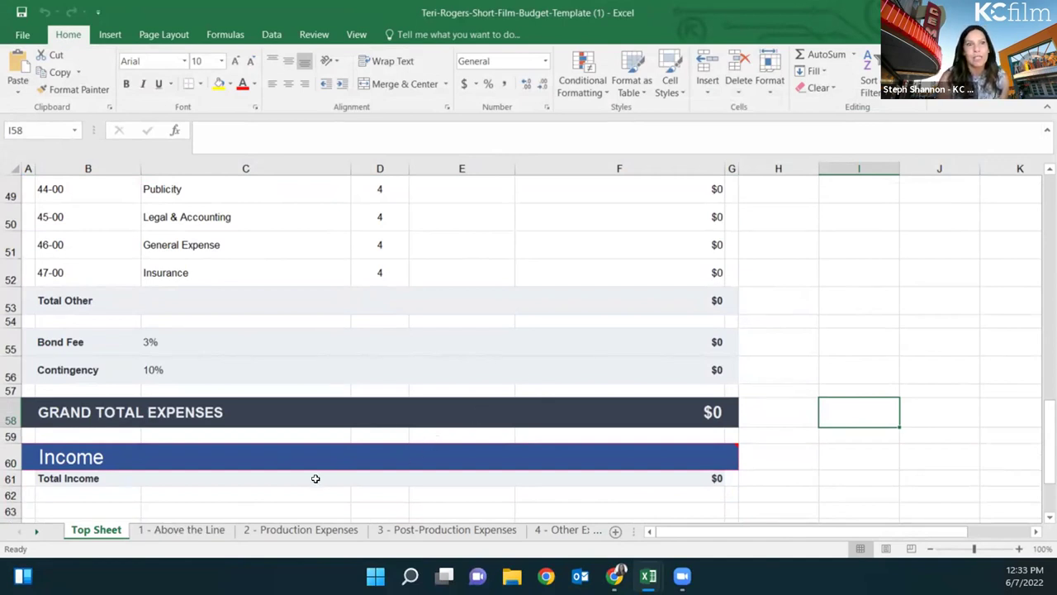
scroll(154, 498, up, 1)
scroll(156, 501, down, 1)
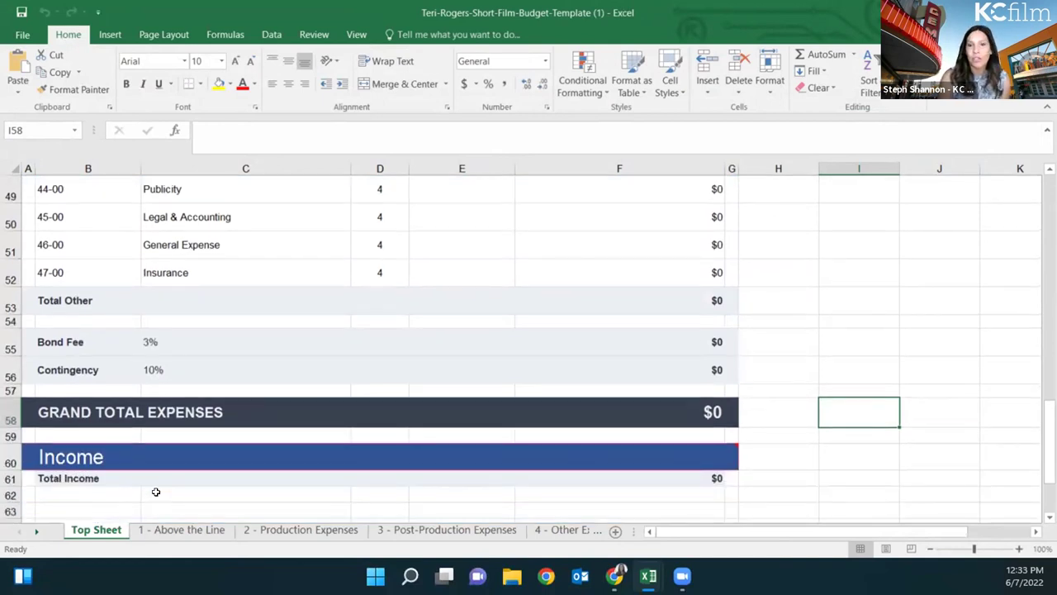
scroll(204, 462, up, 1)
scroll(204, 462, down, 1)
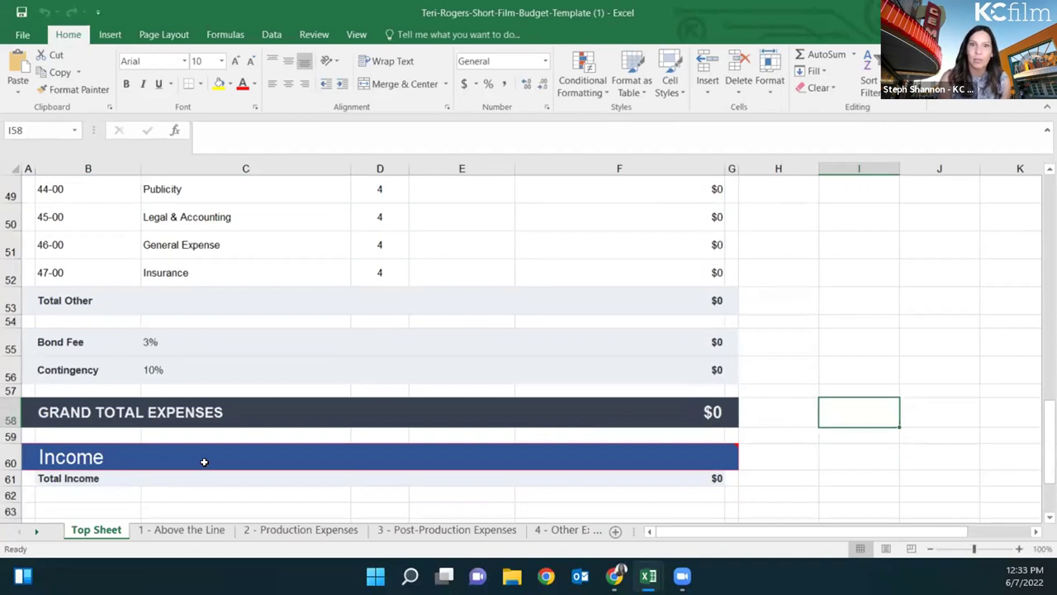
Re-examine the Top Sheet's post-production and other expenses, and go back through the production expenses to the sheet's beginning
scroll(204, 462, up, 3)
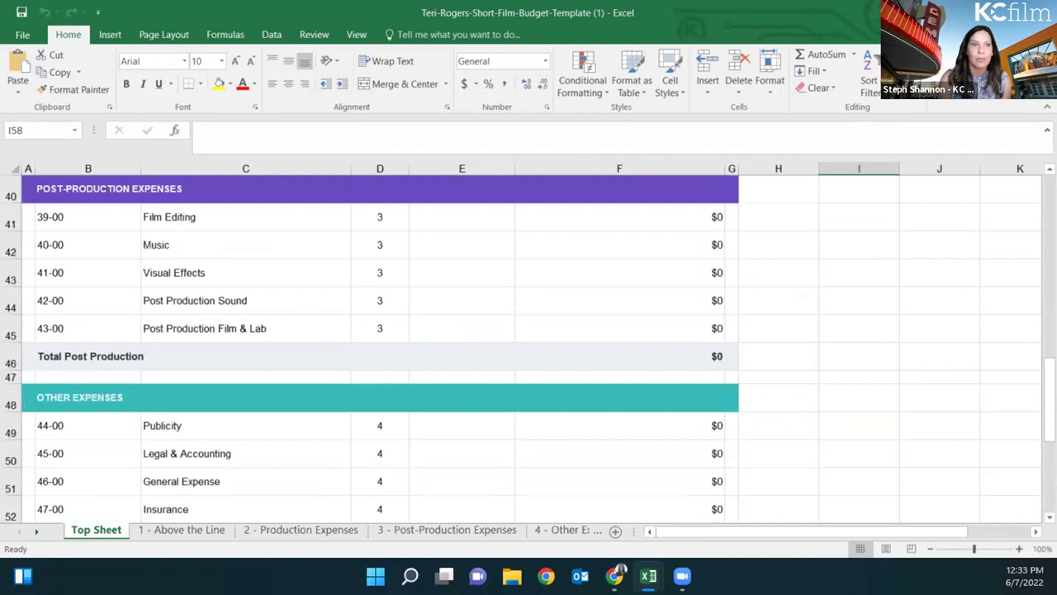
scroll(331, 336, up, 4)
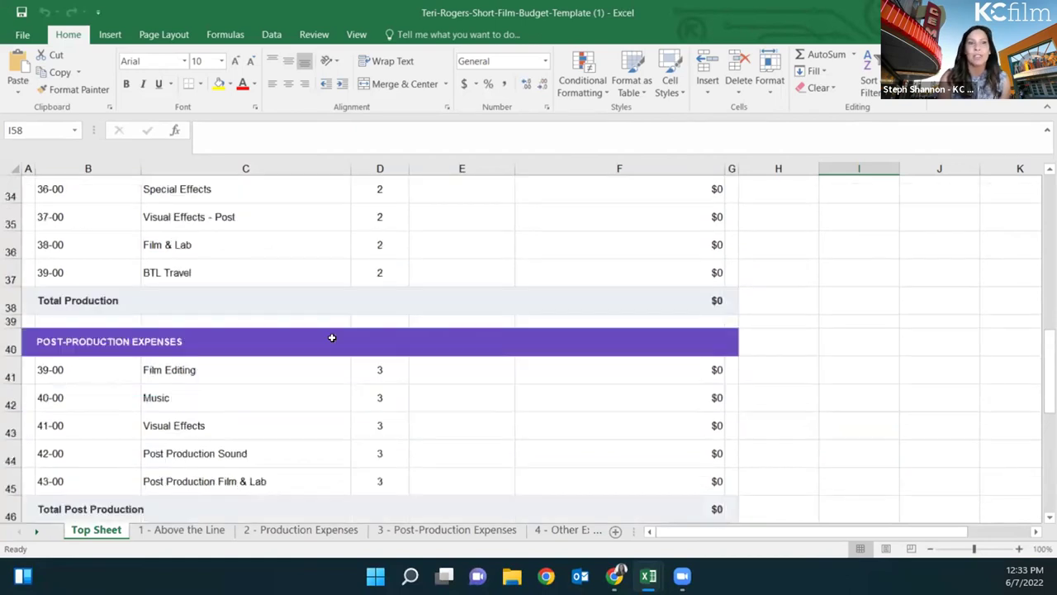
scroll(331, 337, down, 3)
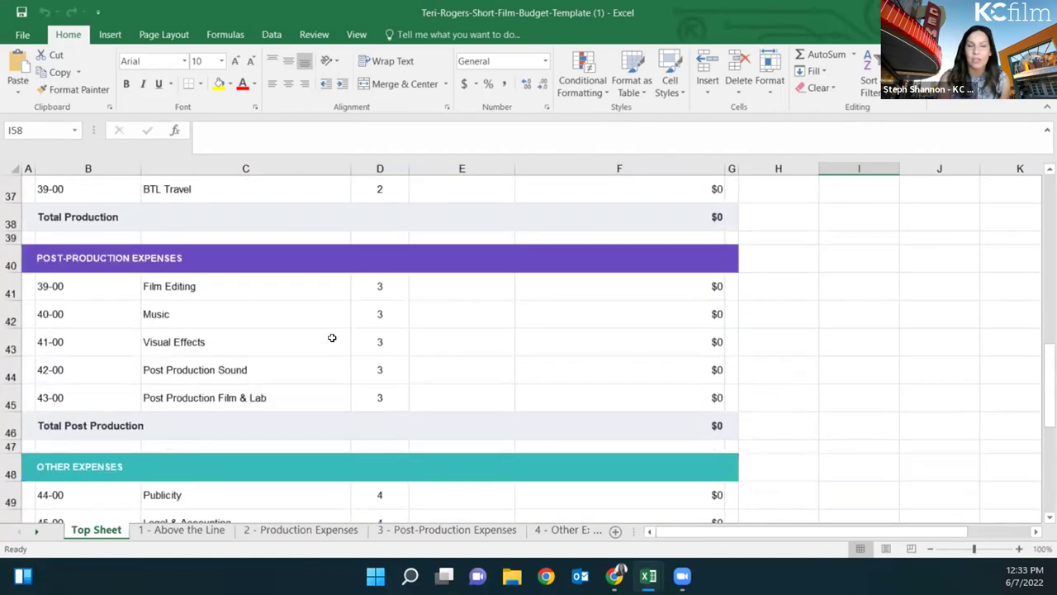
scroll(331, 337, down, 1)
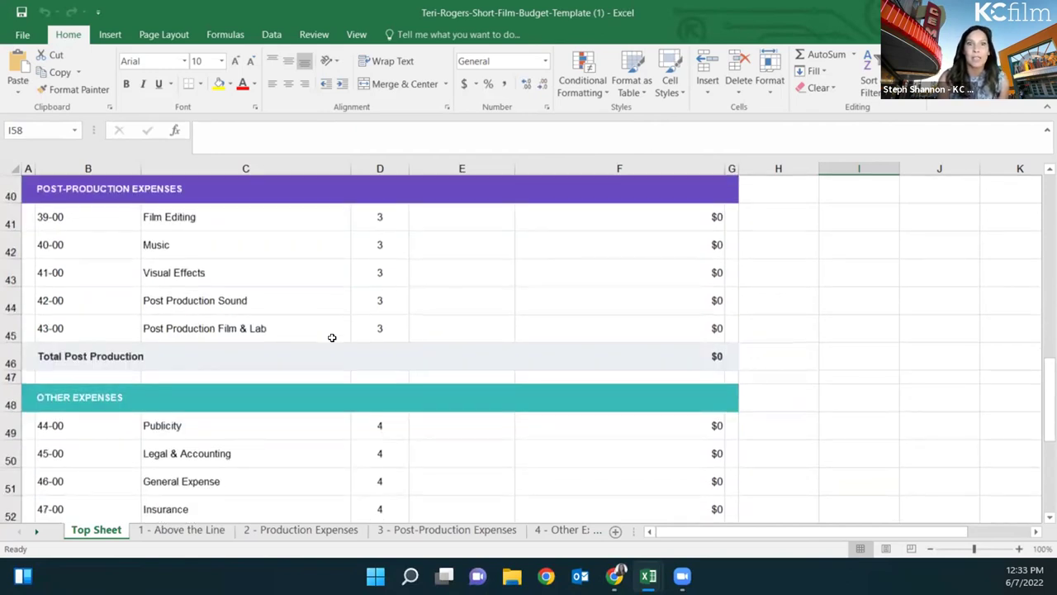
scroll(332, 337, down, 1)
scroll(331, 337, down, 1)
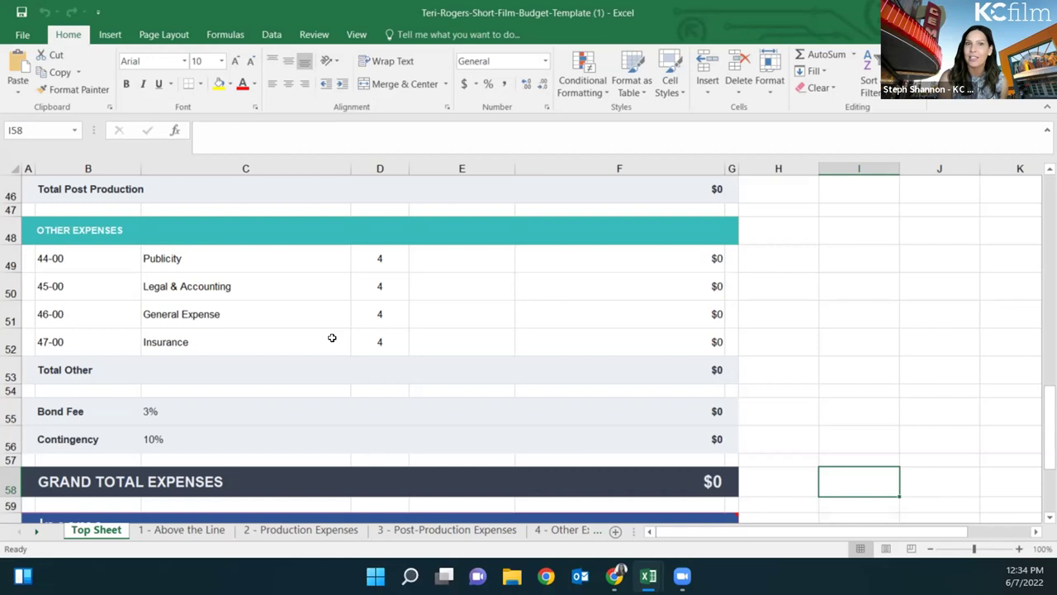
scroll(332, 338, up, 3)
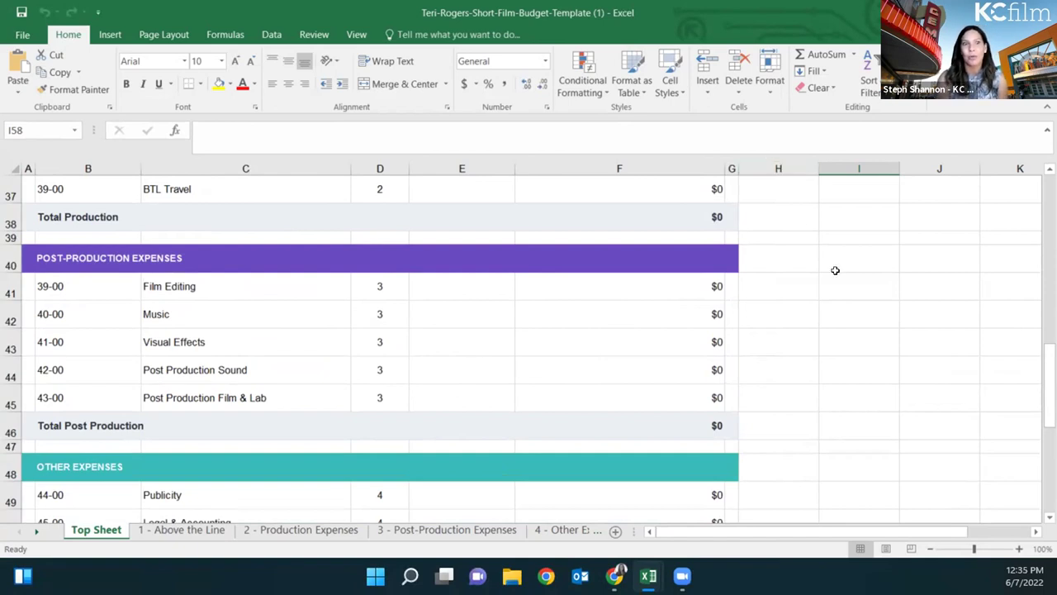
scroll(835, 270, up, 5)
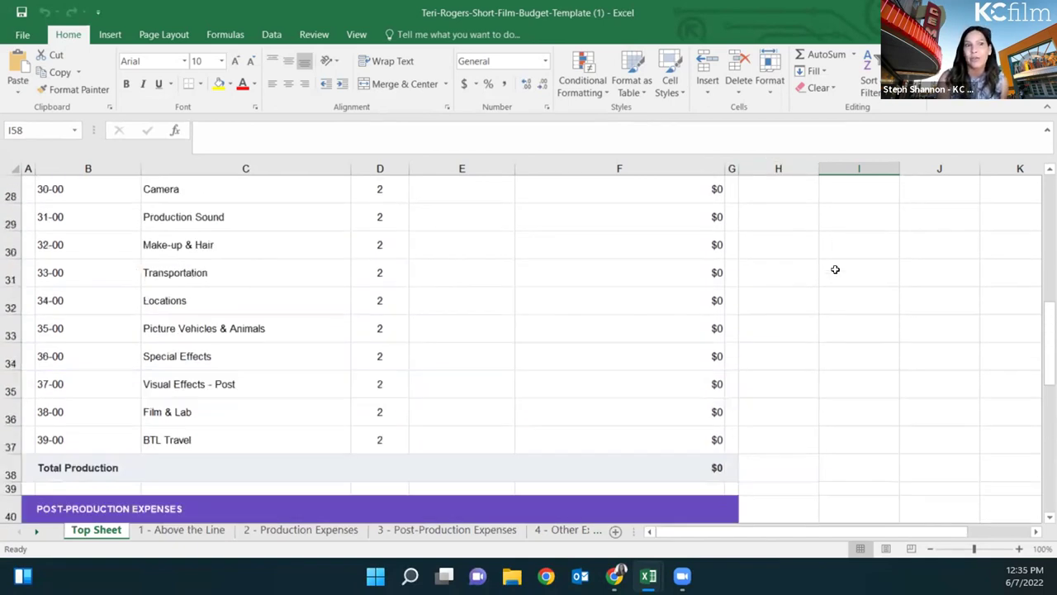
scroll(835, 269, up, 3)
scroll(836, 269, up, 1)
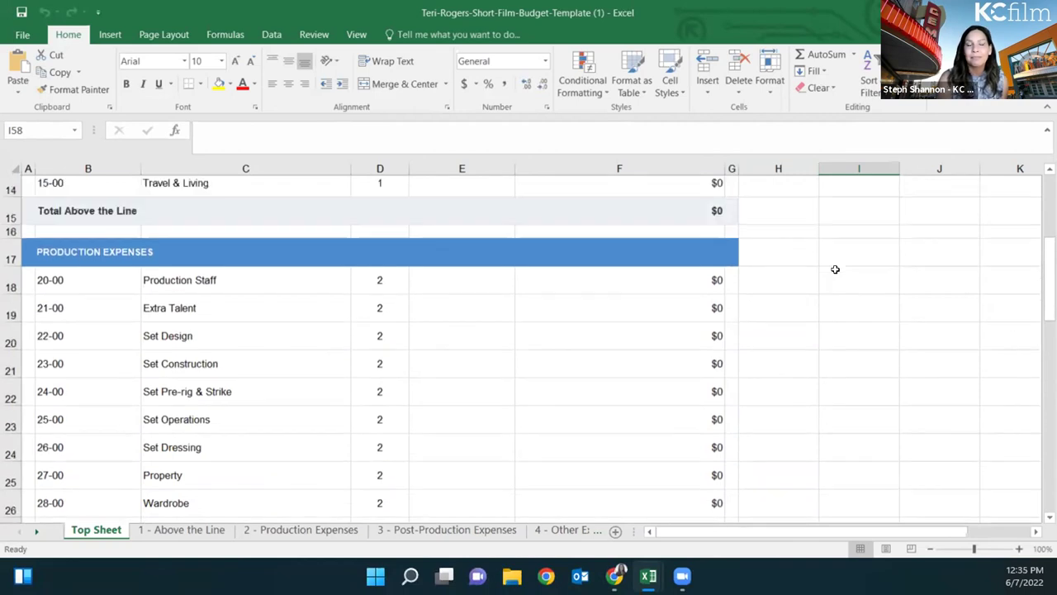
scroll(577, 339, up, 2)
scroll(577, 339, up, 2)
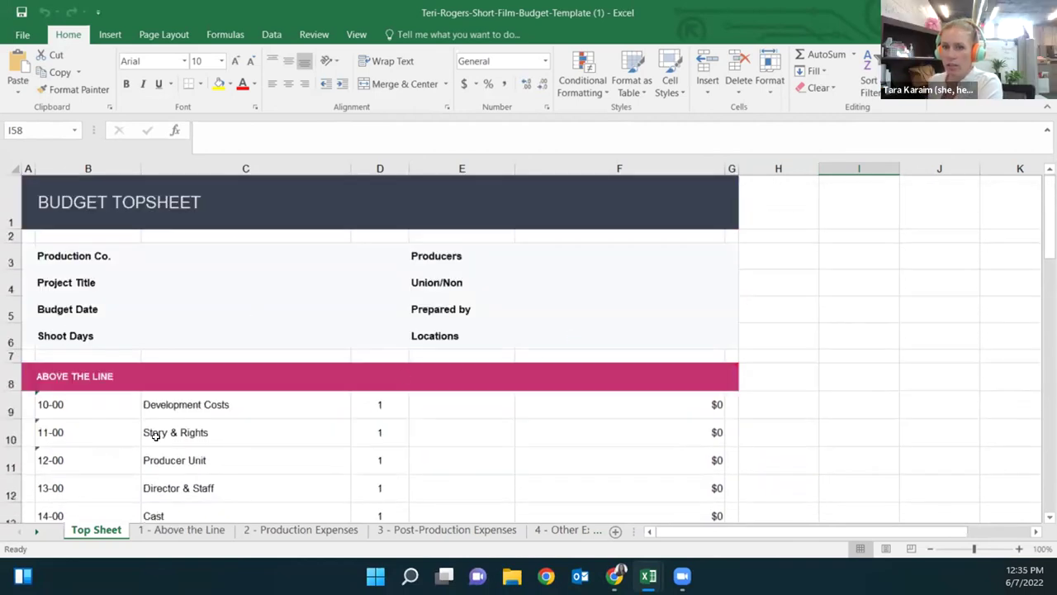
Set the Rehearsal Expenses total to 5 on the Above the Line sheet and return to the Top Sheet
click(198, 531)
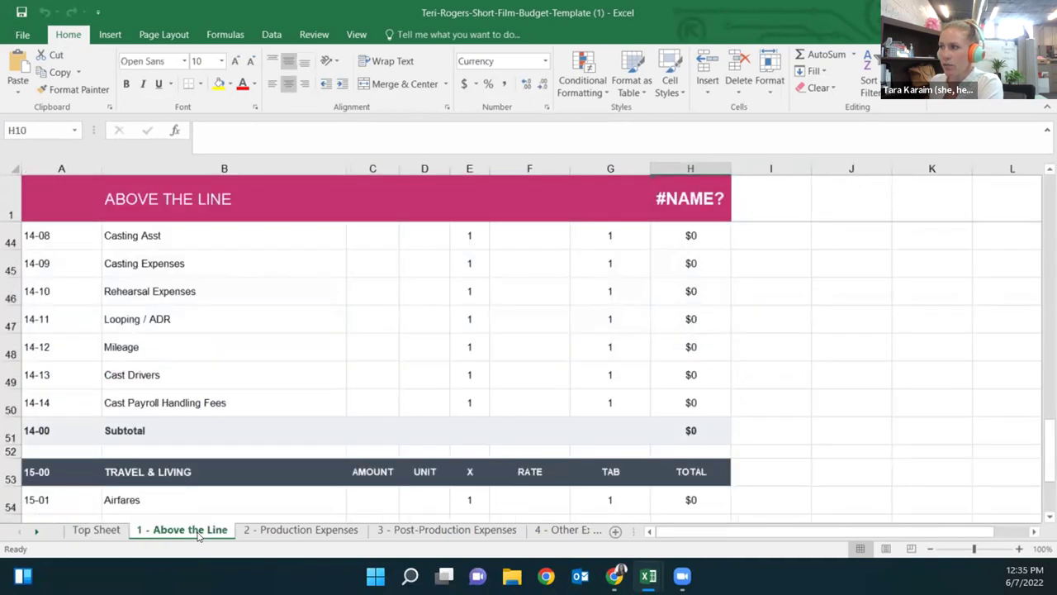
click(693, 291)
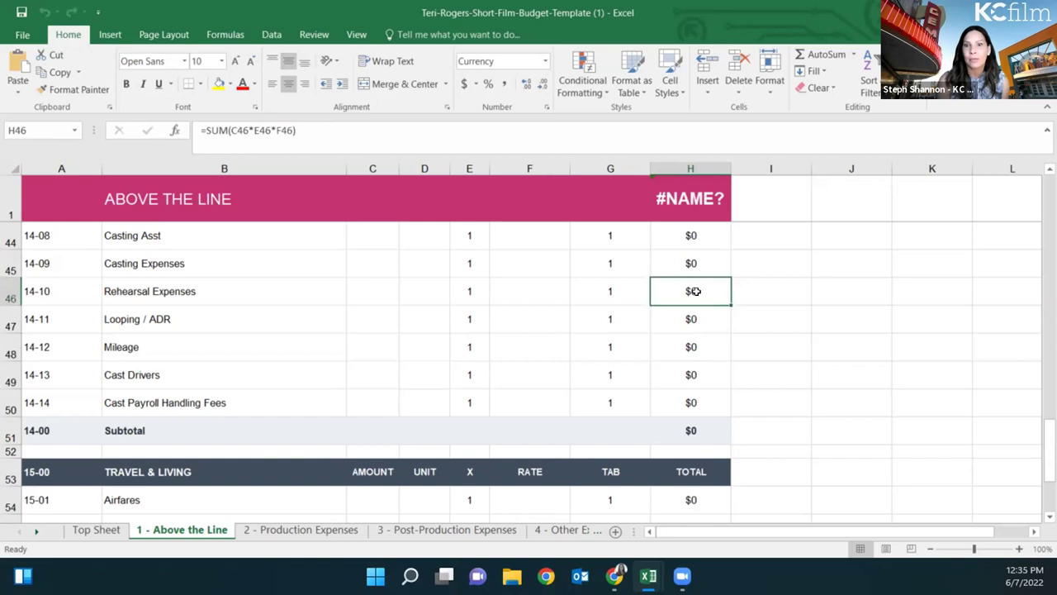
text(5)
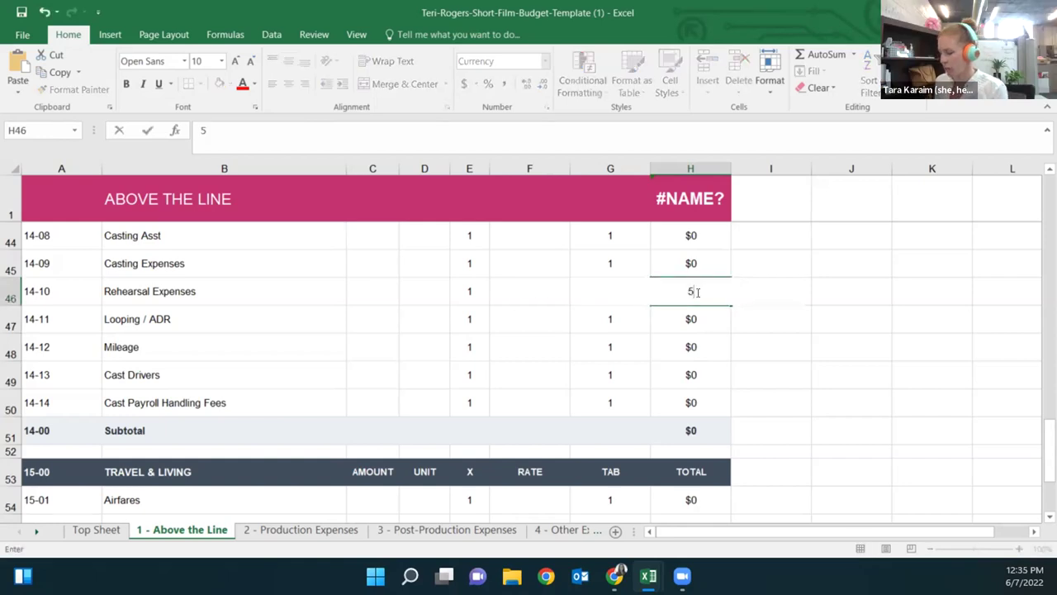
key(Return)
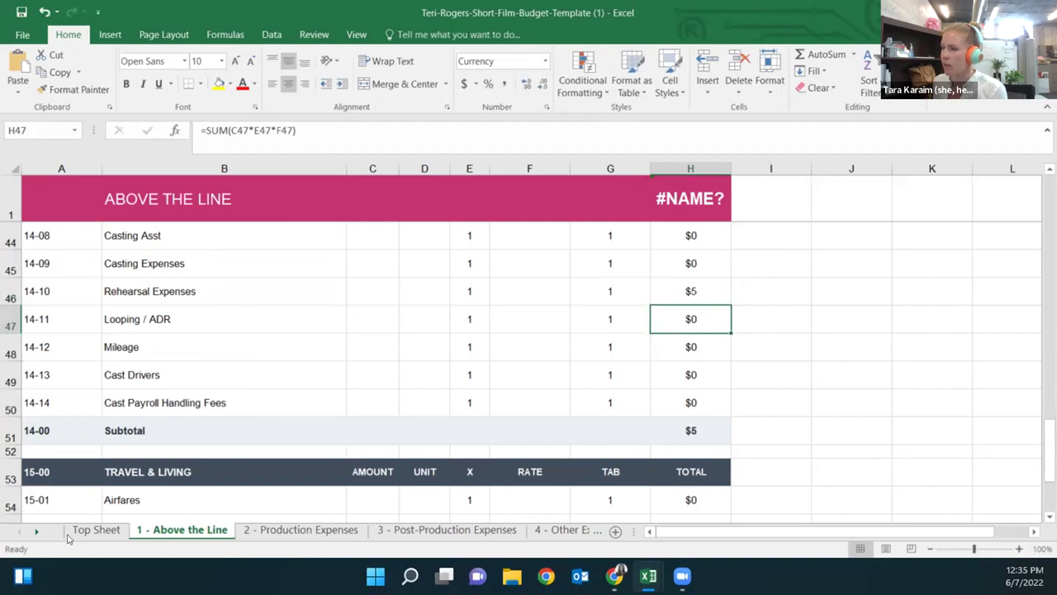
click(96, 529)
scroll(355, 389, down, 1)
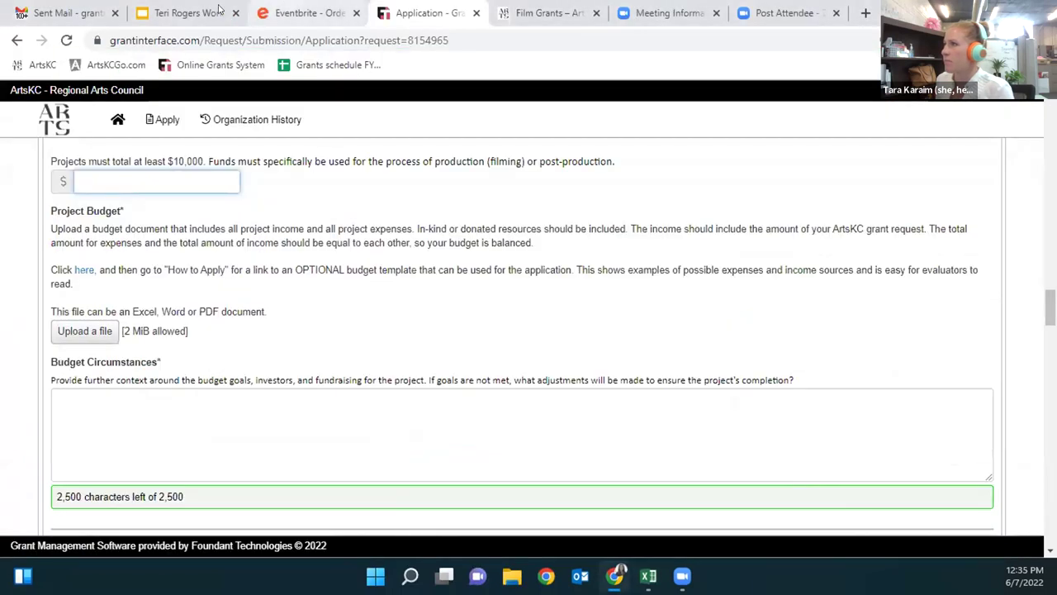
In the browser, review the Film Grants page's How to Apply section down to the budget template link and return to the application form
click(529, 17)
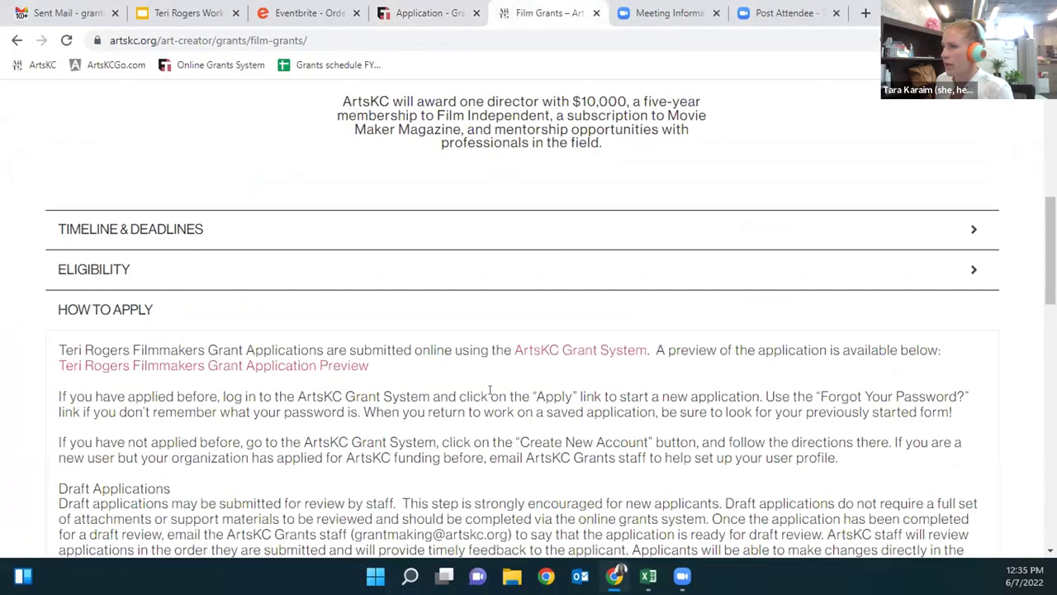
scroll(491, 389, down, 2)
scroll(490, 388, down, 1)
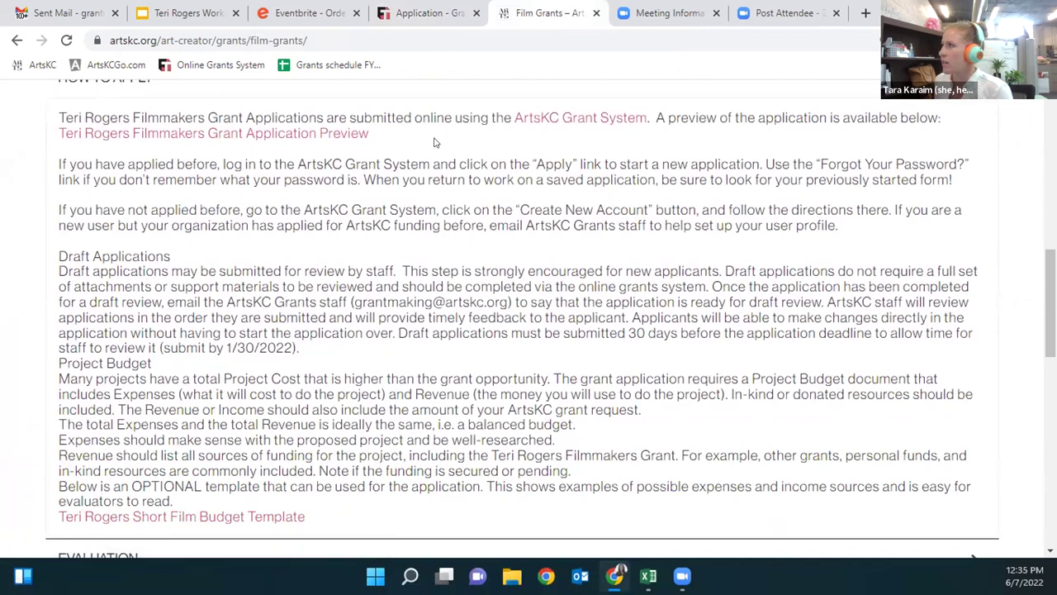
click(429, 15)
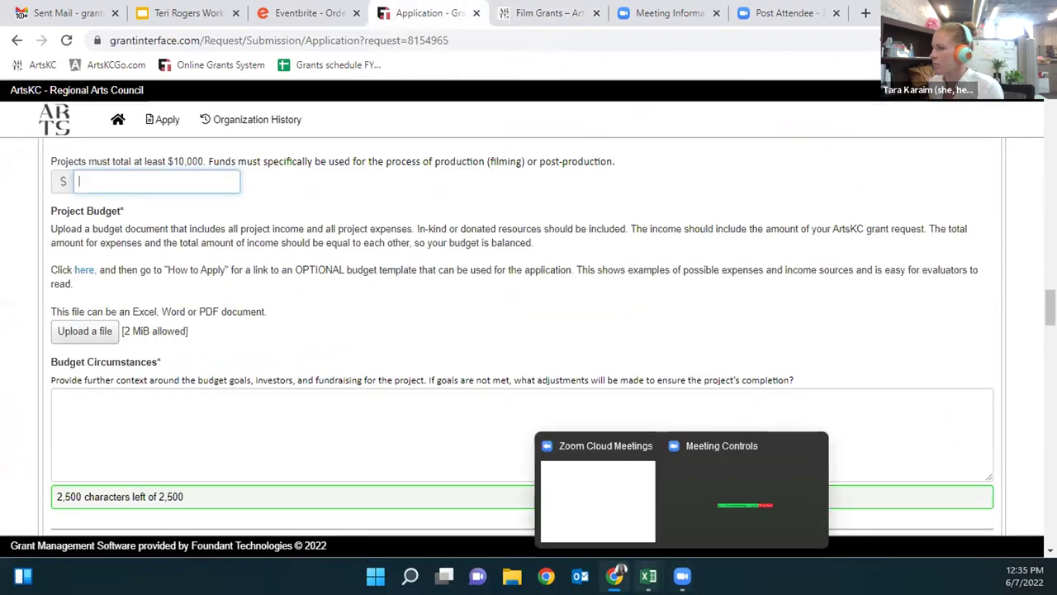
Switch back to the Excel budget template and check the Grand Total Expenses amount on the Top Sheet
mouse_move(649, 576)
click(720, 496)
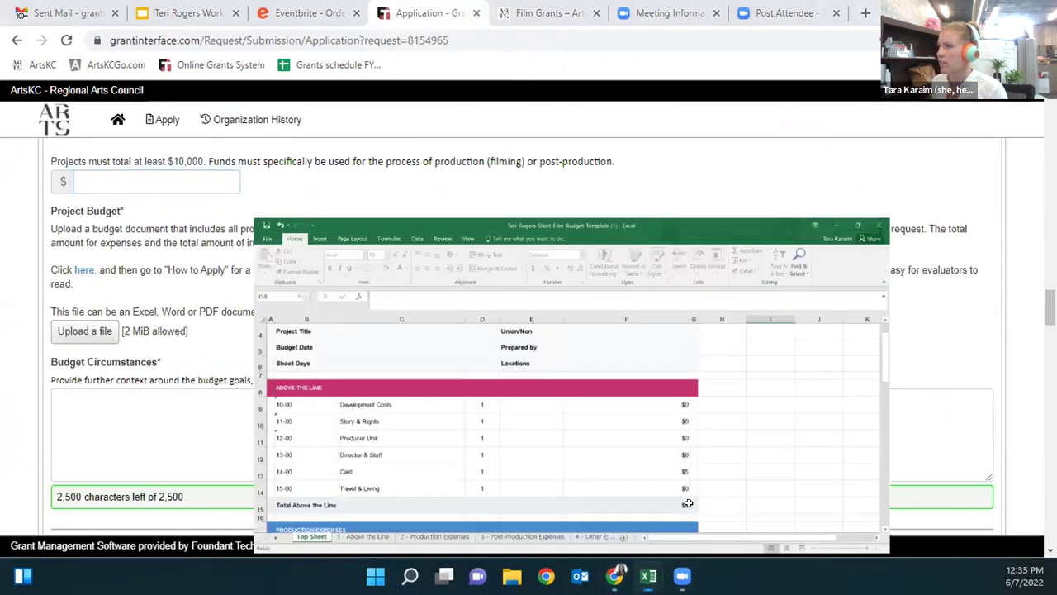
scroll(611, 450, down, 15)
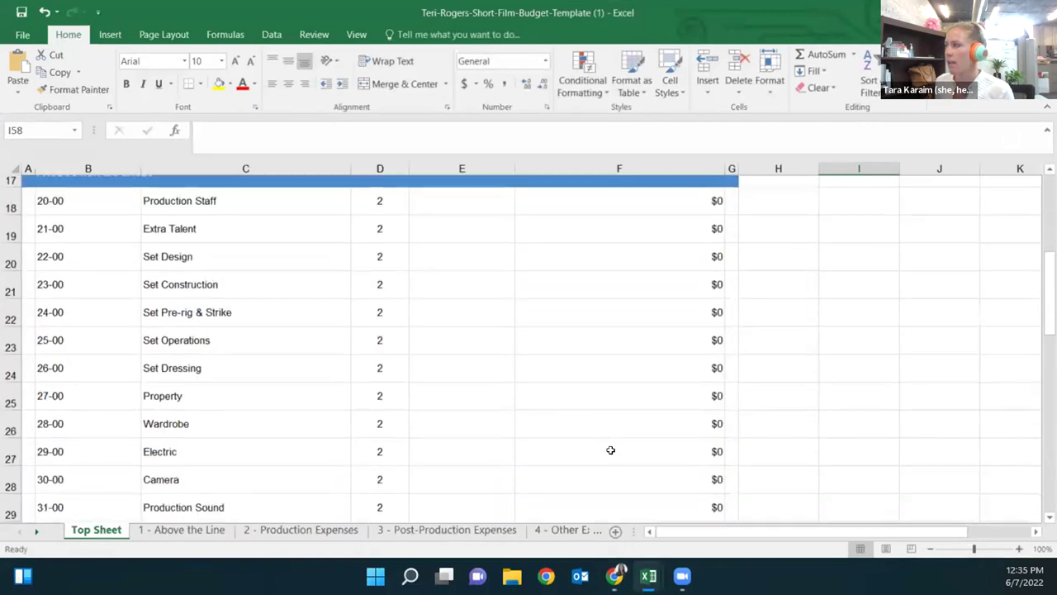
scroll(611, 450, down, 3)
click(698, 322)
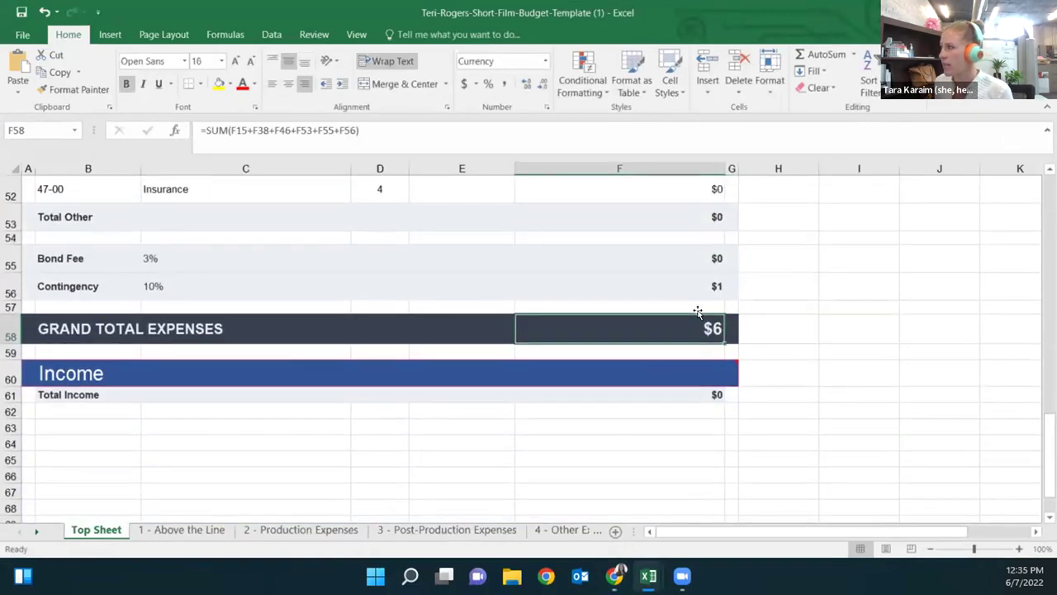
Check the Total Income cell below the grand total on the Top Sheet and return to the sheet's beginning
click(689, 389)
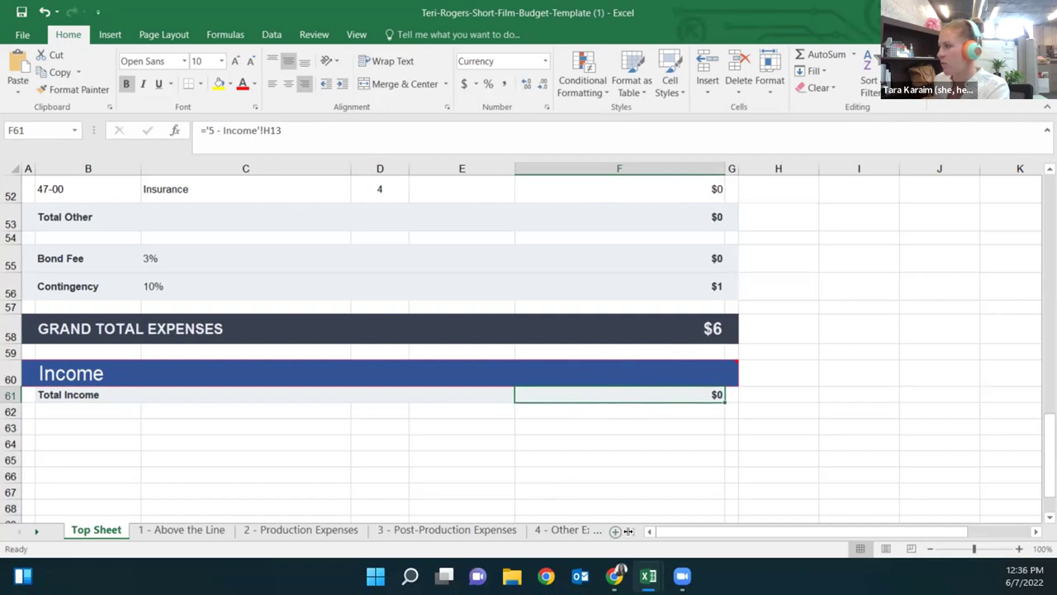
drag(950, 537, 858, 541)
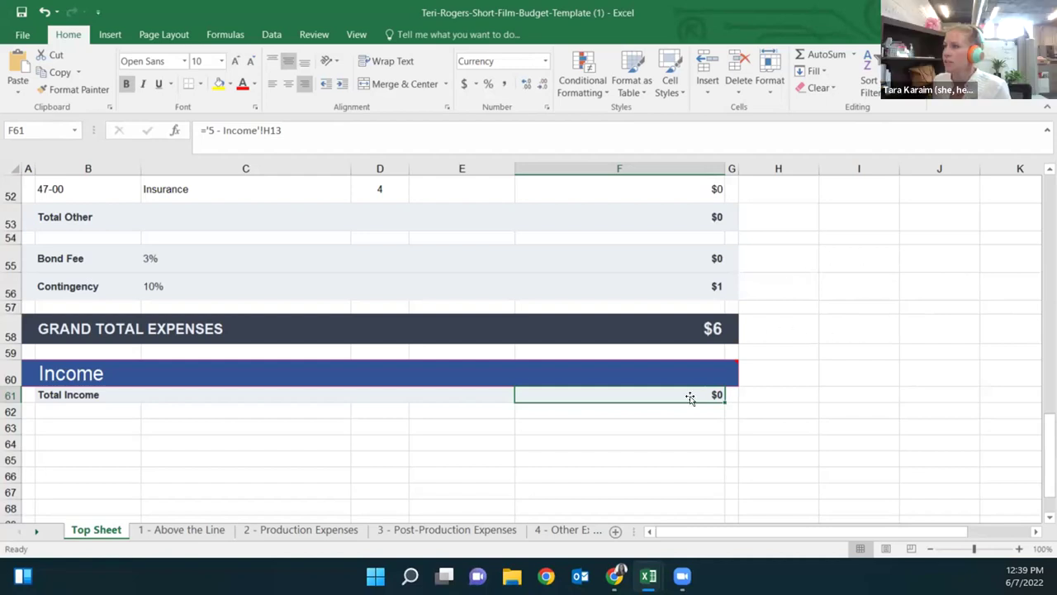
scroll(690, 398, up, 17)
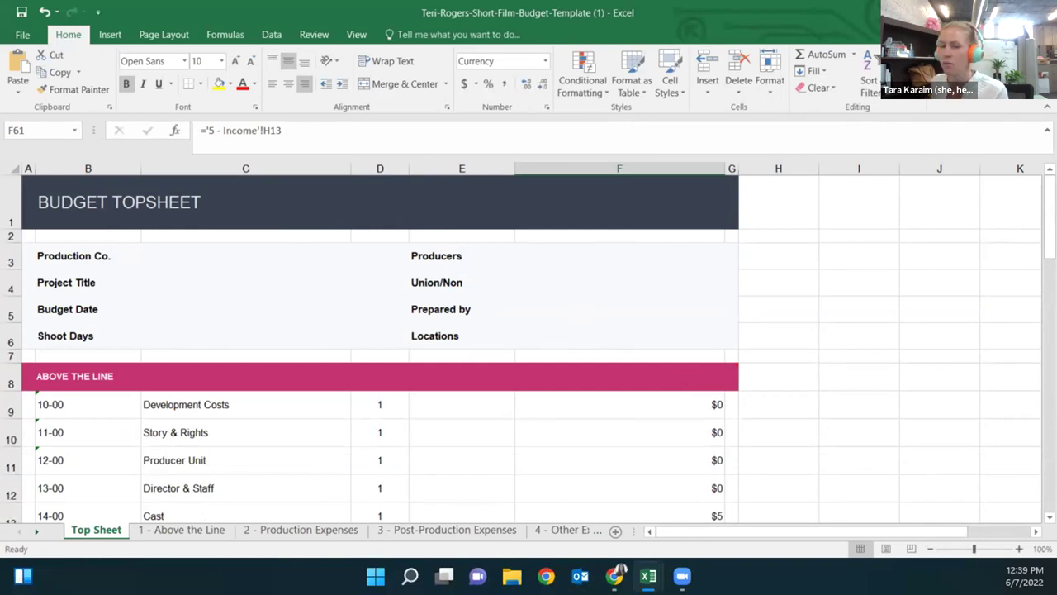
Switch back to the application form in the browser and review the Budget Circumstances and Resume questions
key(alt+Tab)
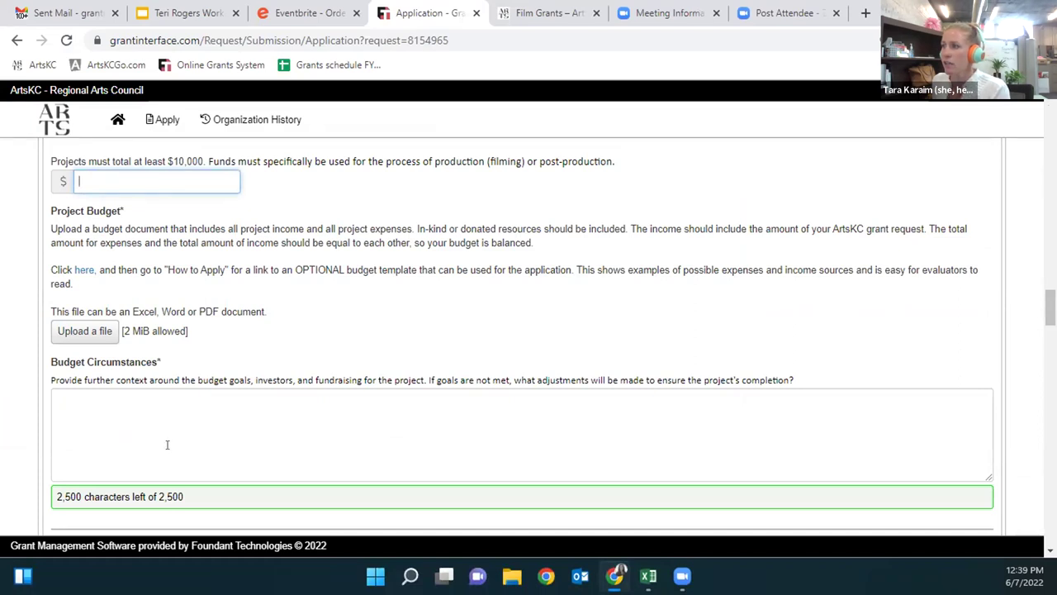
click(123, 408)
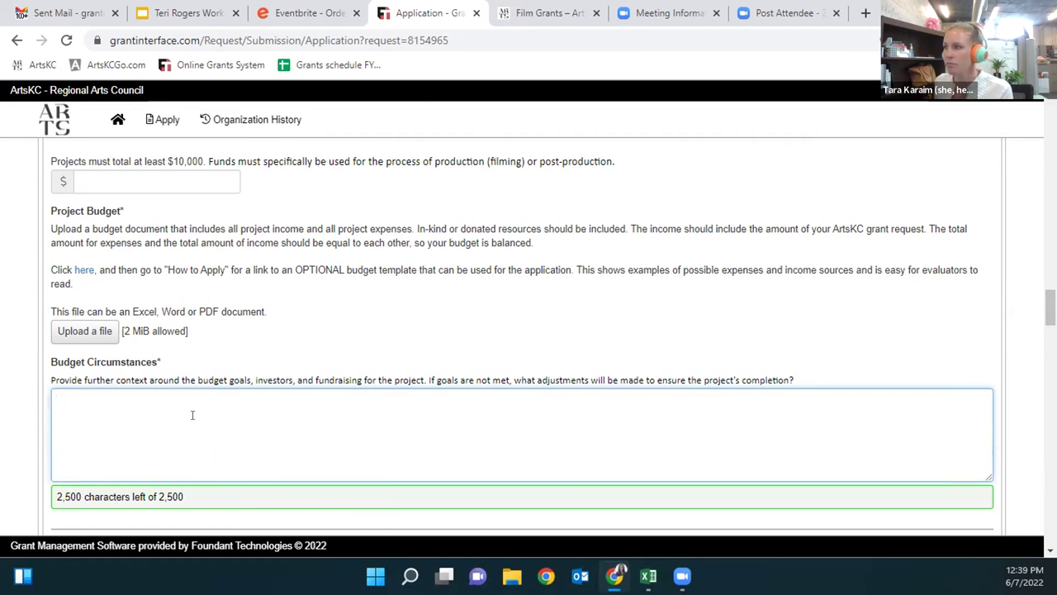
scroll(192, 415, down, 2)
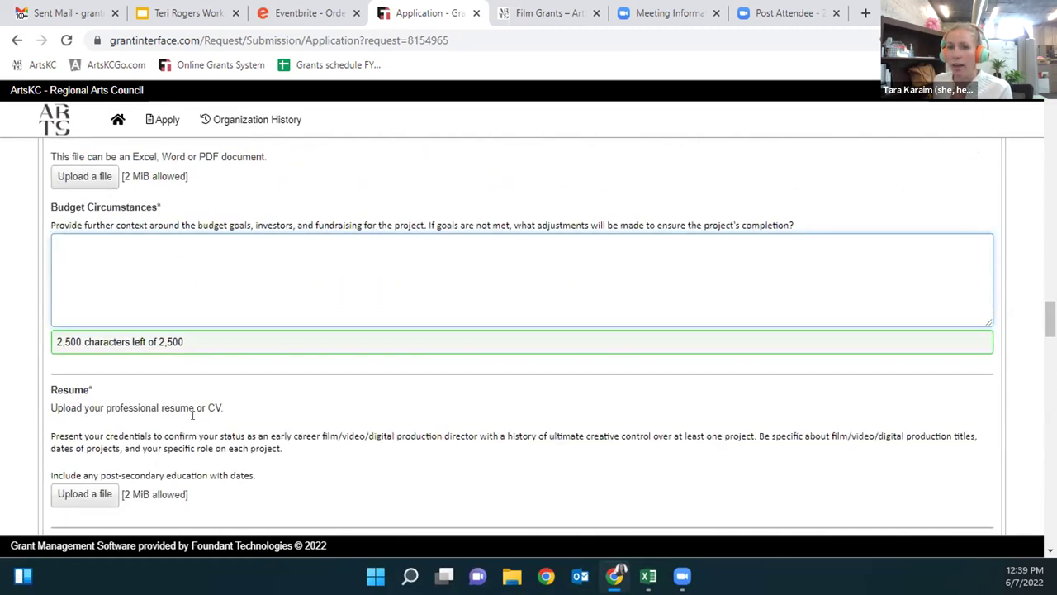
scroll(224, 388, down, 1)
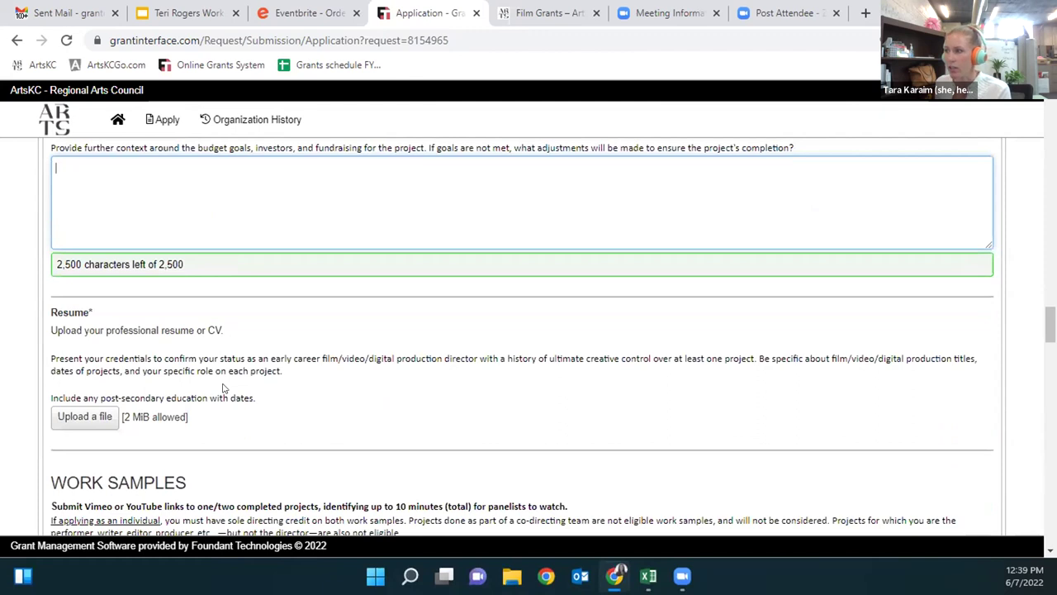
scroll(222, 389, down, 1)
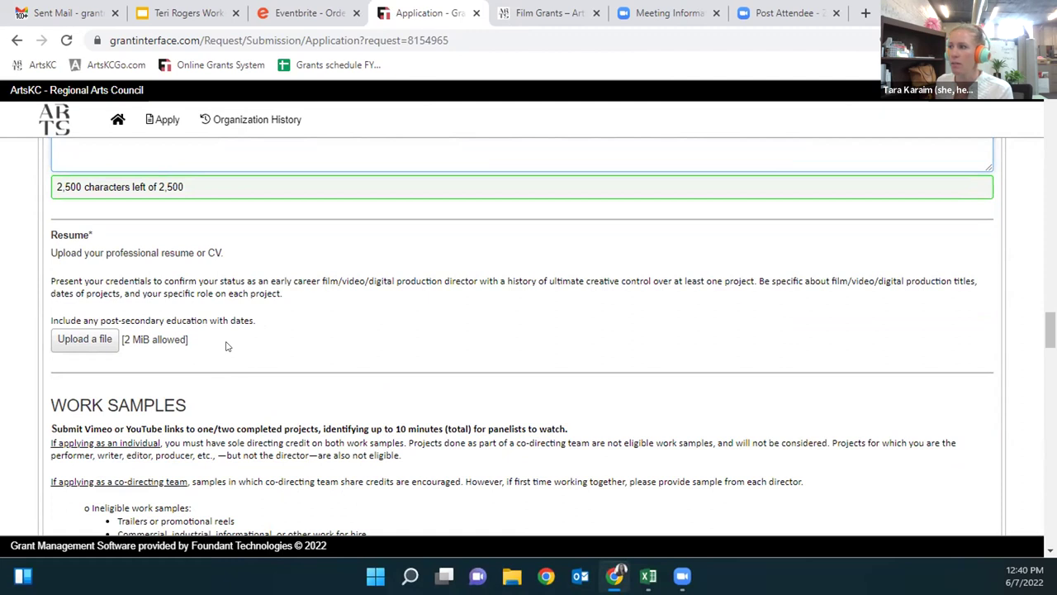
Read the Work Samples section, covering individual and co-directing eligibility, ineligible samples and the Work Sample 1 instructions
scroll(227, 347, down, 3)
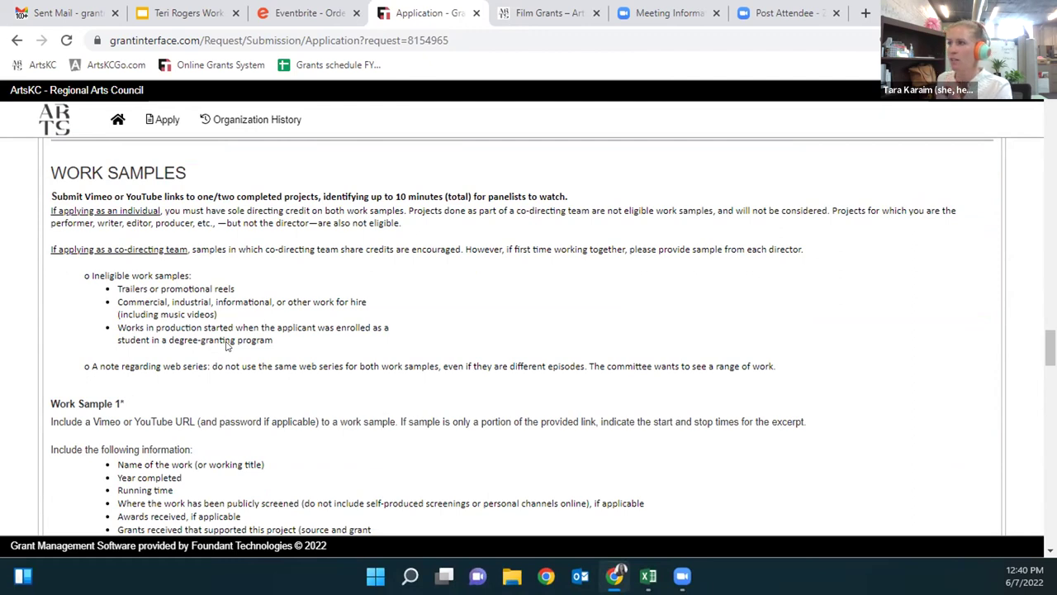
scroll(285, 283, down, 4)
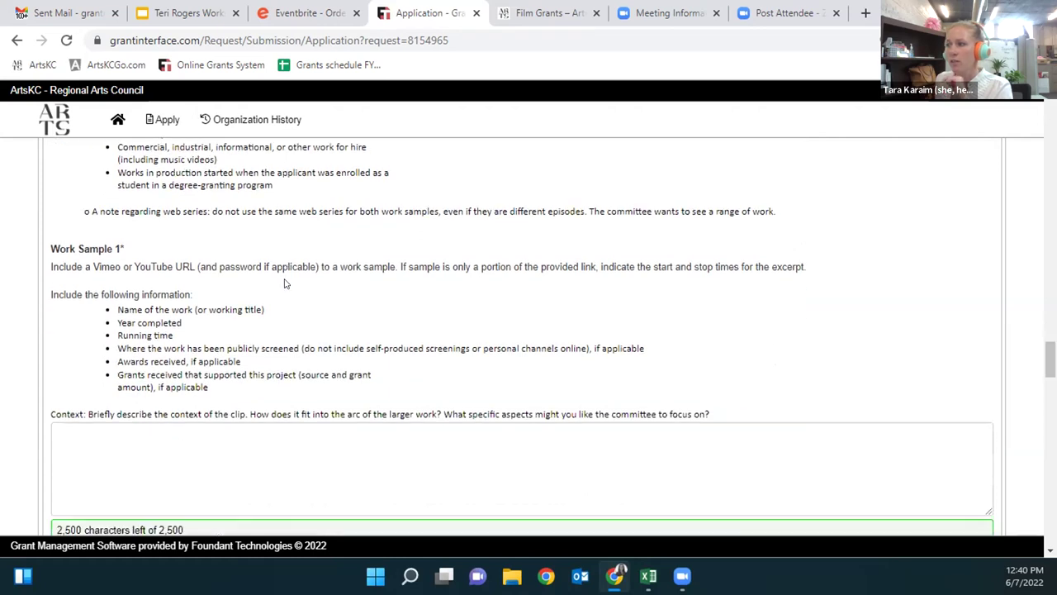
scroll(283, 283, up, 3)
scroll(281, 280, up, 2)
scroll(284, 282, down, 5)
scroll(285, 284, down, 2)
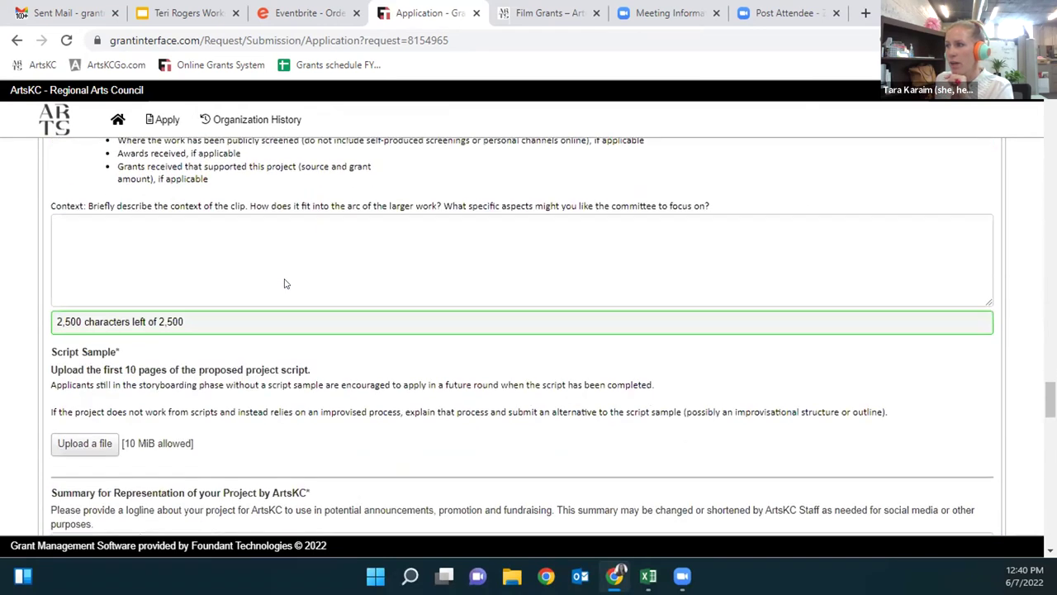
scroll(285, 283, up, 10)
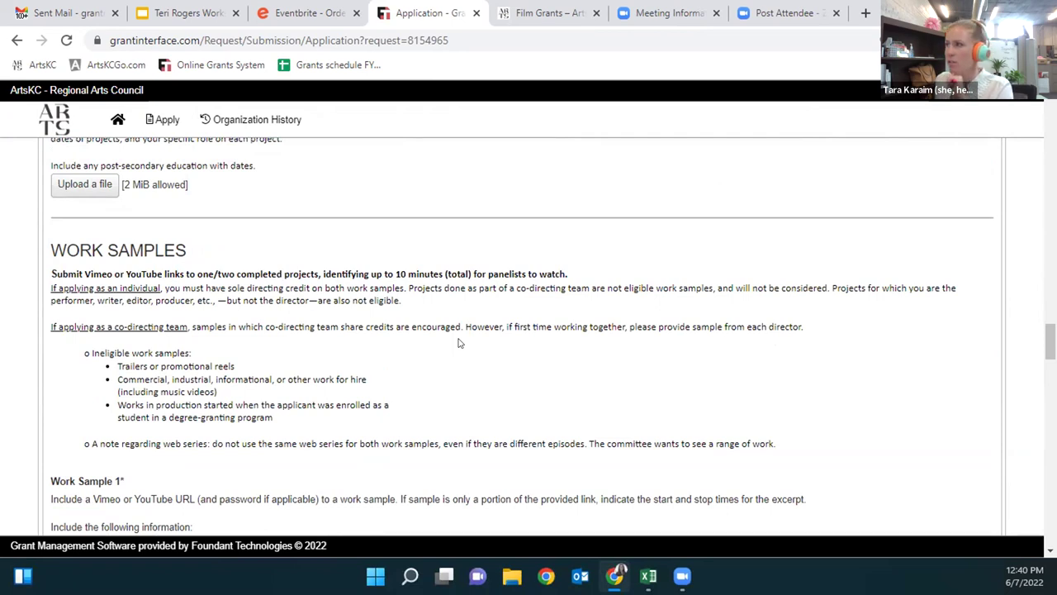
scroll(460, 343, down, 4)
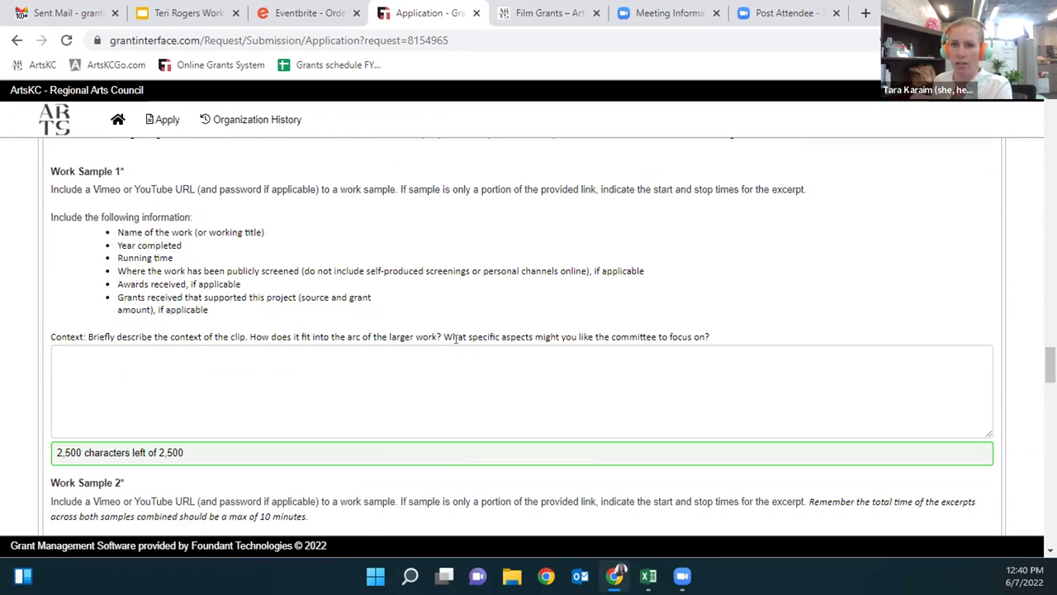
scroll(455, 338, up, 2)
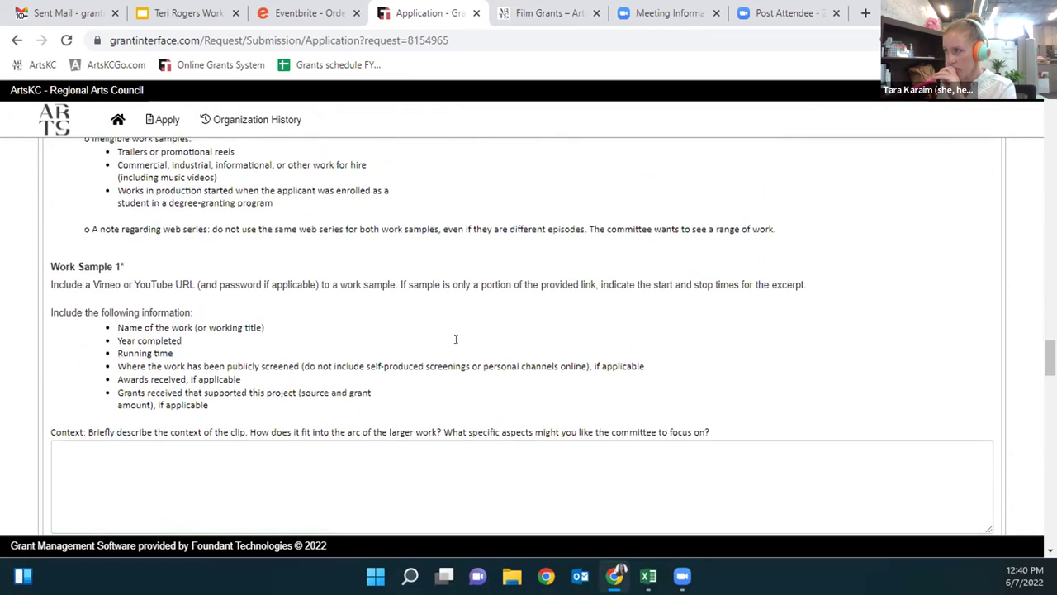
scroll(456, 339, up, 1)
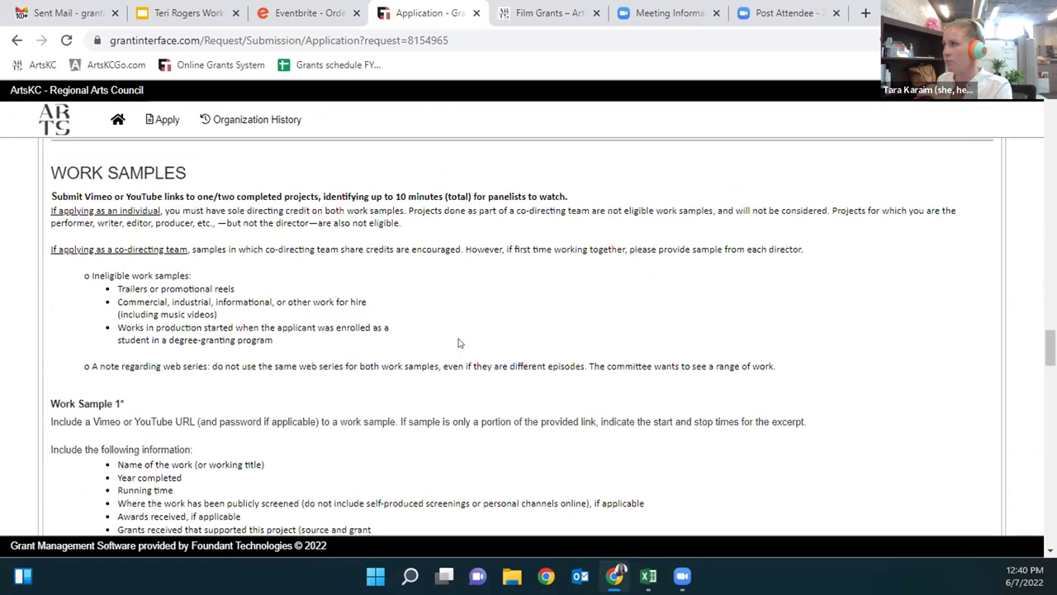
Highlight the list of information to include for Work Sample 1 and review its context question
scroll(458, 339, down, 2)
drag(49, 294, 252, 388)
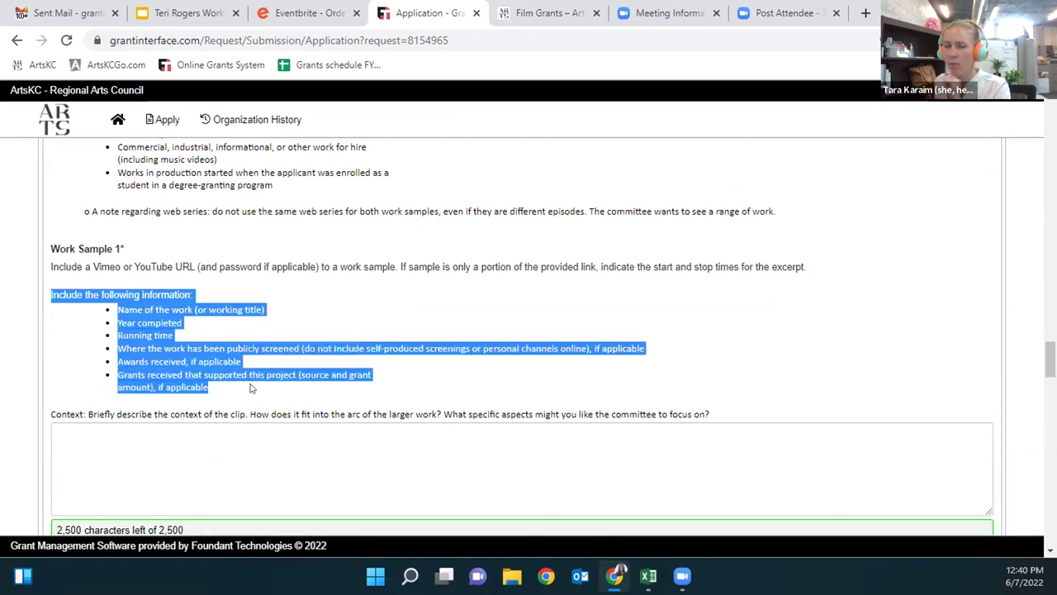
click(166, 452)
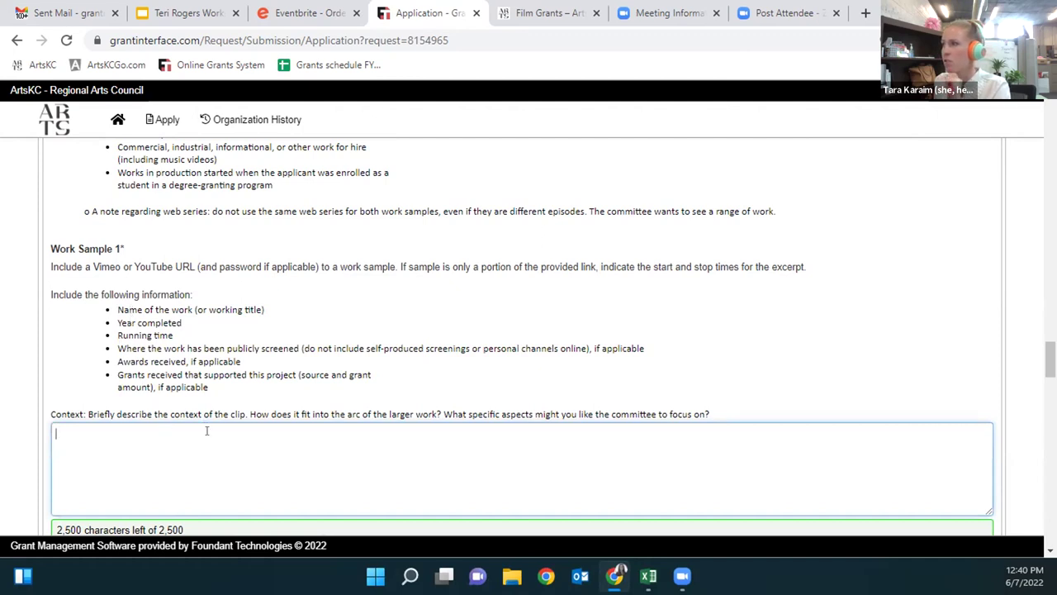
scroll(207, 431, up, 2)
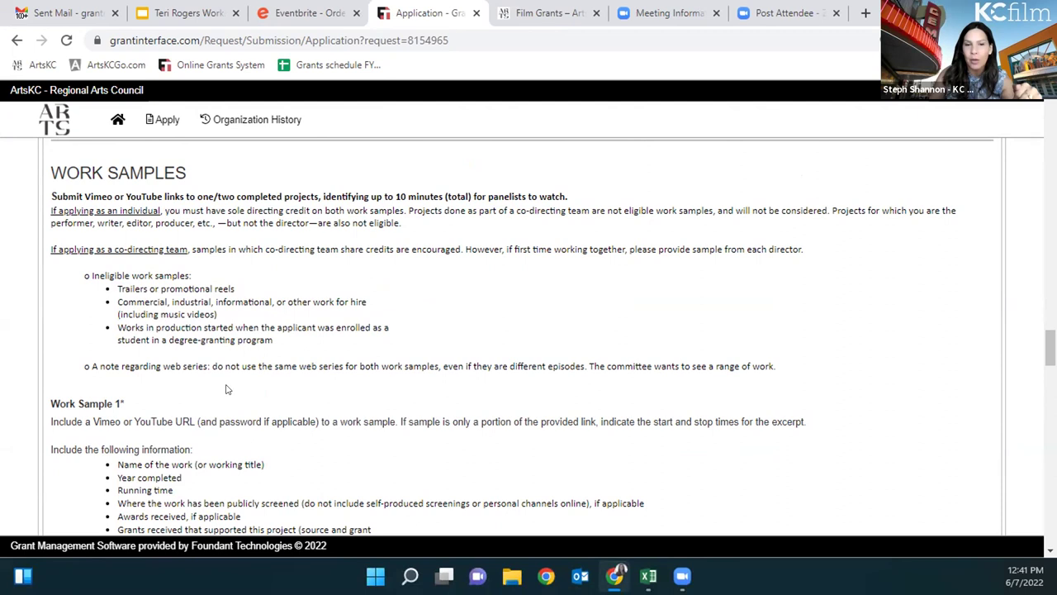
scroll(228, 389, down, 6)
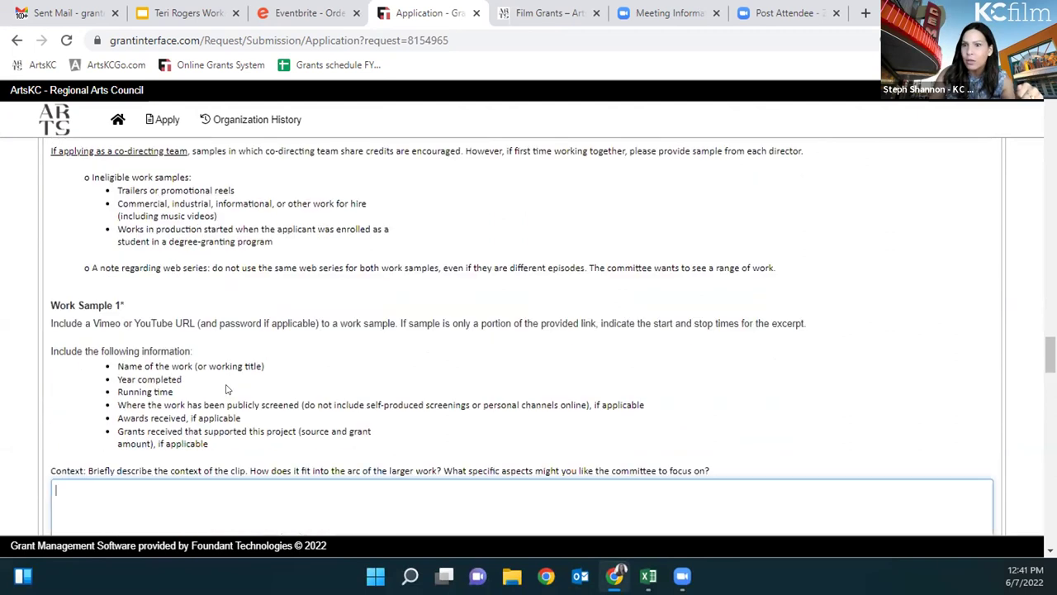
Review the Script Sample upload, the project summary question and the representation image requirement
scroll(228, 389, down, 3)
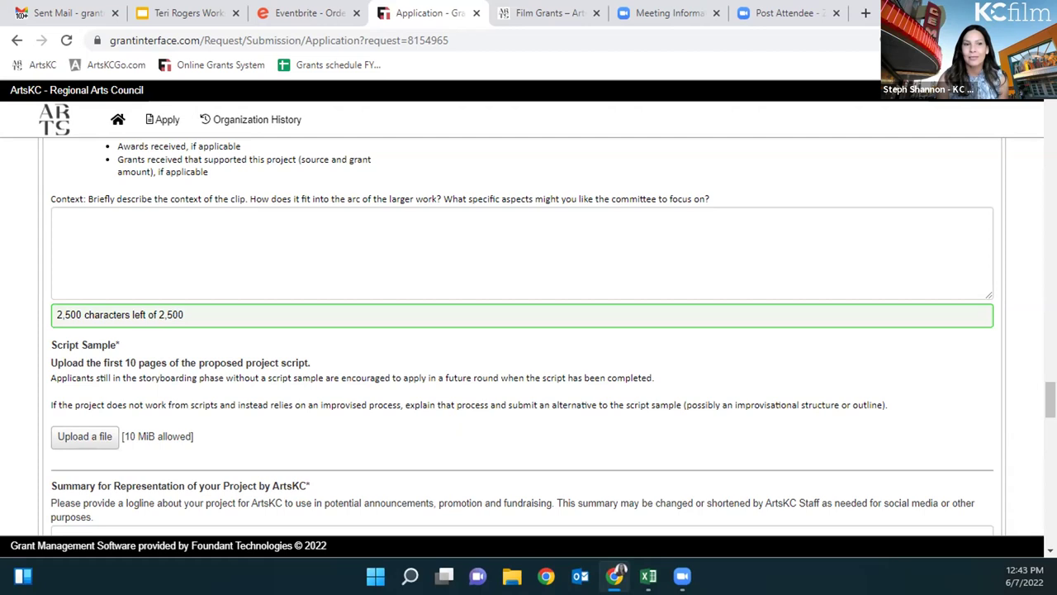
scroll(567, 267, down, 2)
scroll(569, 266, down, 3)
scroll(569, 267, up, 2)
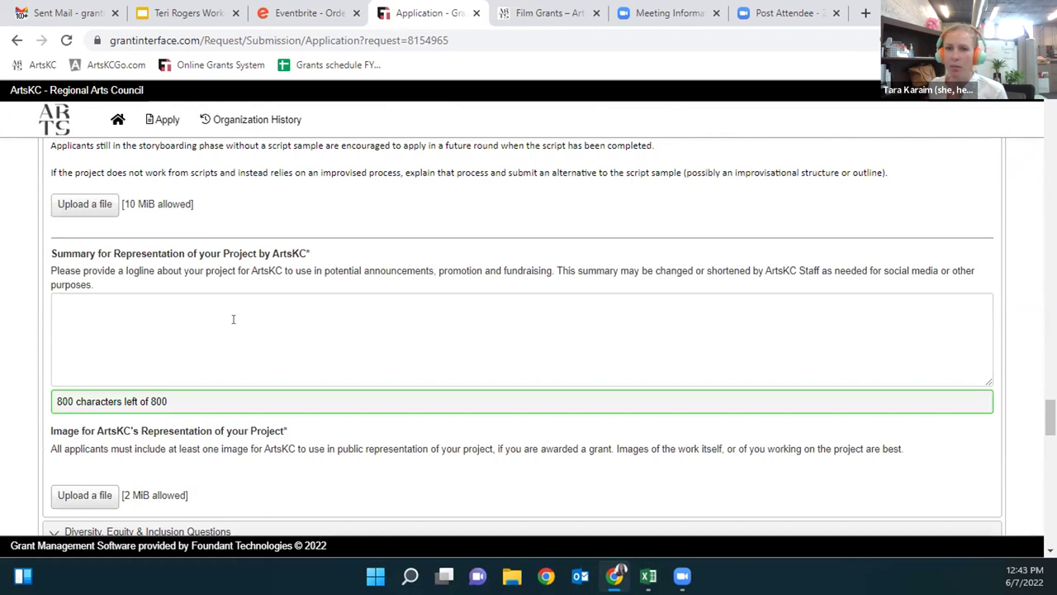
scroll(233, 319, down, 1)
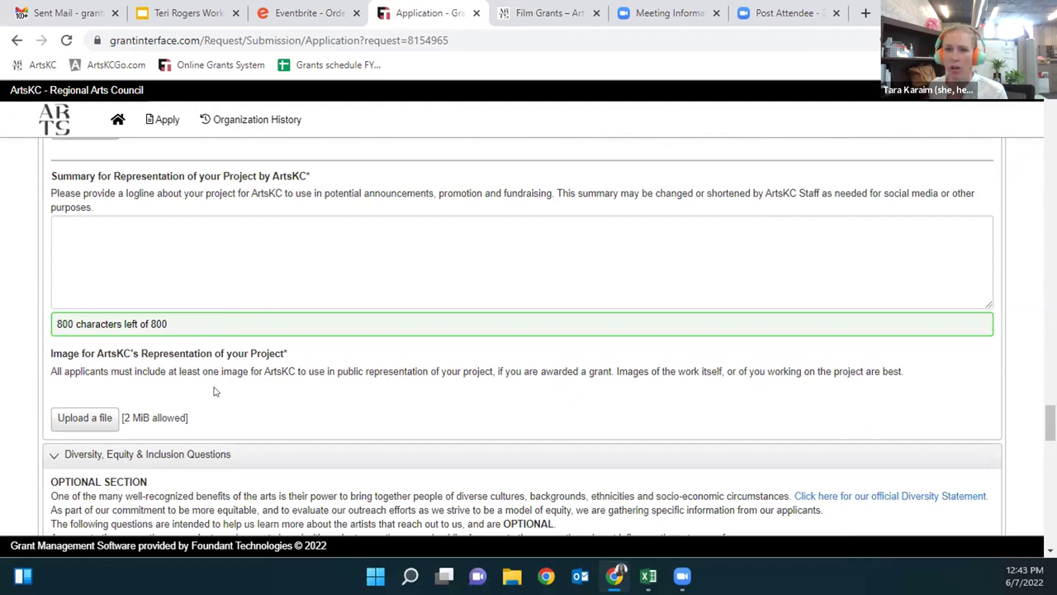
Look through the optional Diversity, Equity & Inclusion Questions down to the save and submit instructions ending the application
scroll(255, 355, down, 4)
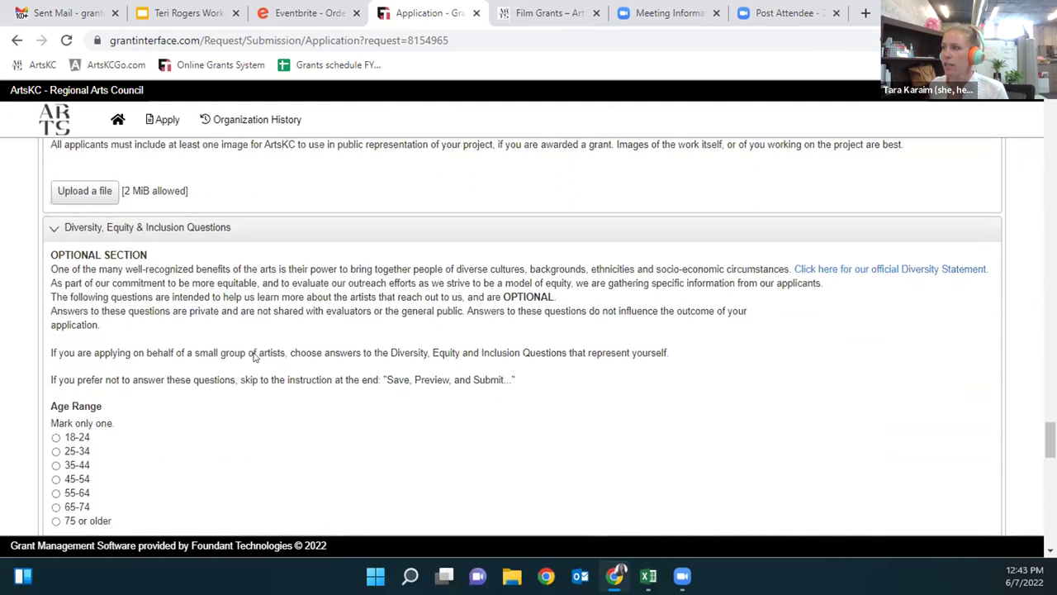
scroll(255, 357, up, 1)
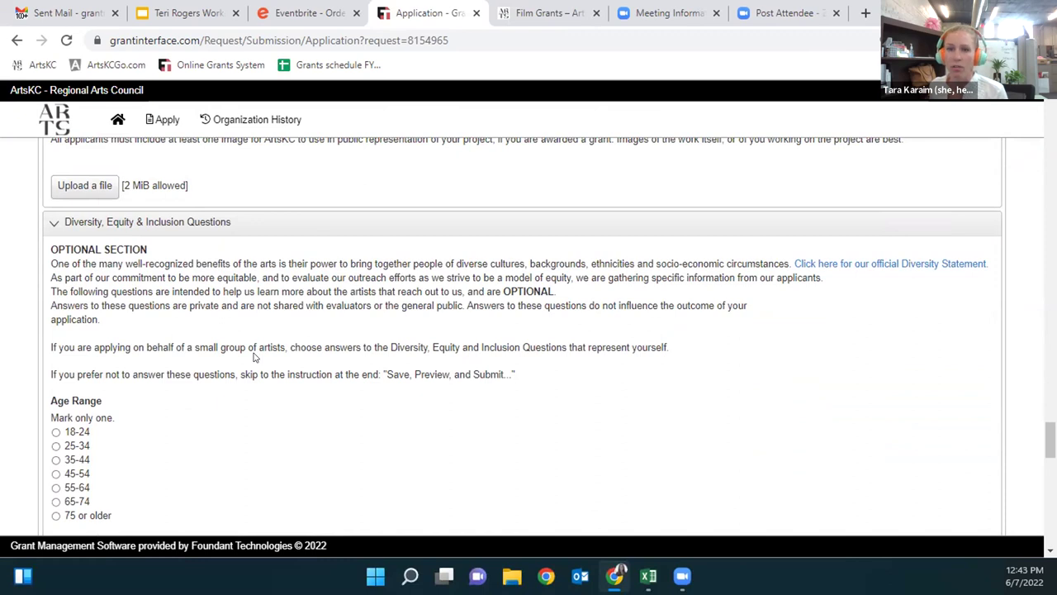
scroll(255, 357, down, 1)
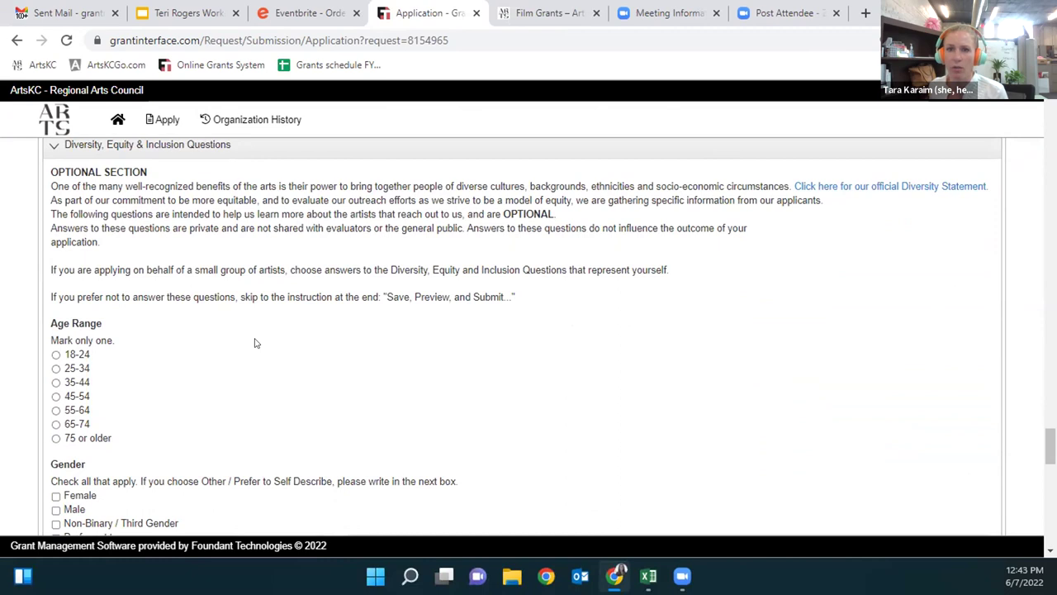
scroll(255, 343, down, 3)
scroll(255, 343, down, 12)
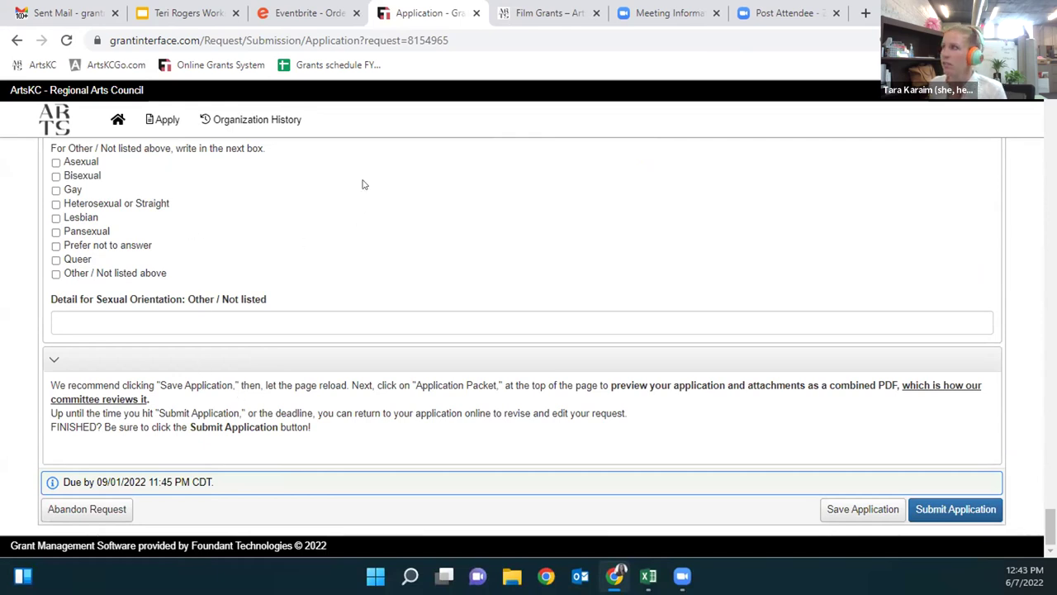
Switch to the workshop presentation in Google Slides and show the Evaluation slide, number 13
click(176, 14)
scroll(74, 314, down, 2)
click(63, 322)
key(Down)
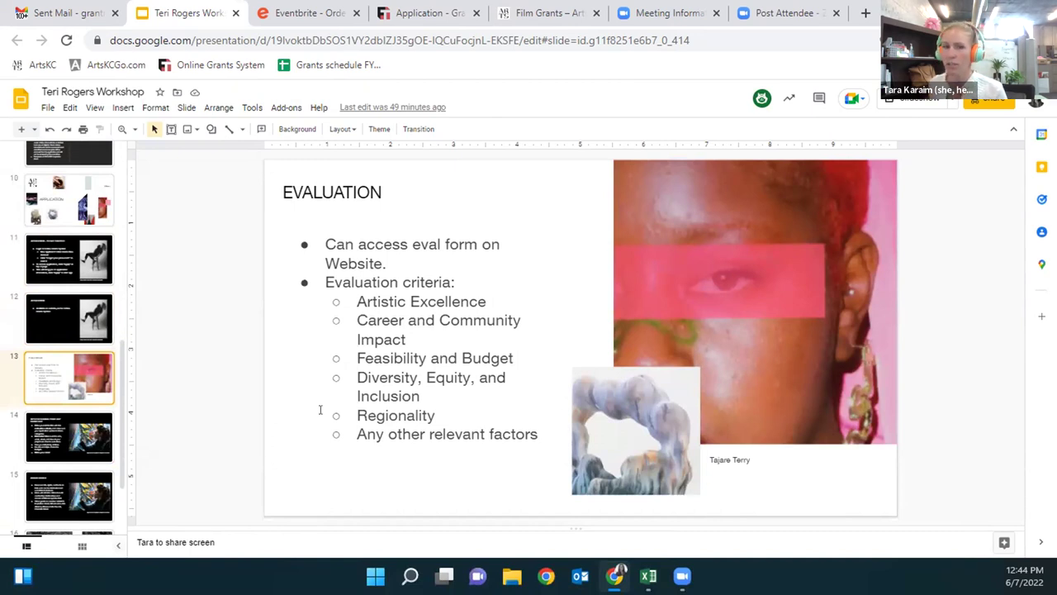
scroll(68, 421, down, 3)
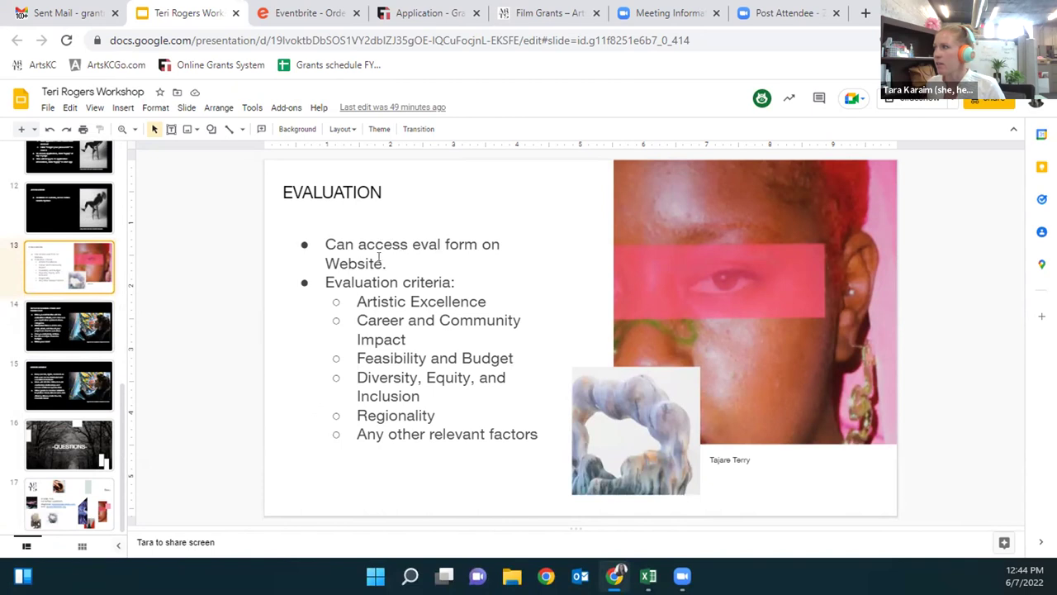
Return to the Film Grants page and open the evaluation form PDF from its Evaluation section
click(529, 12)
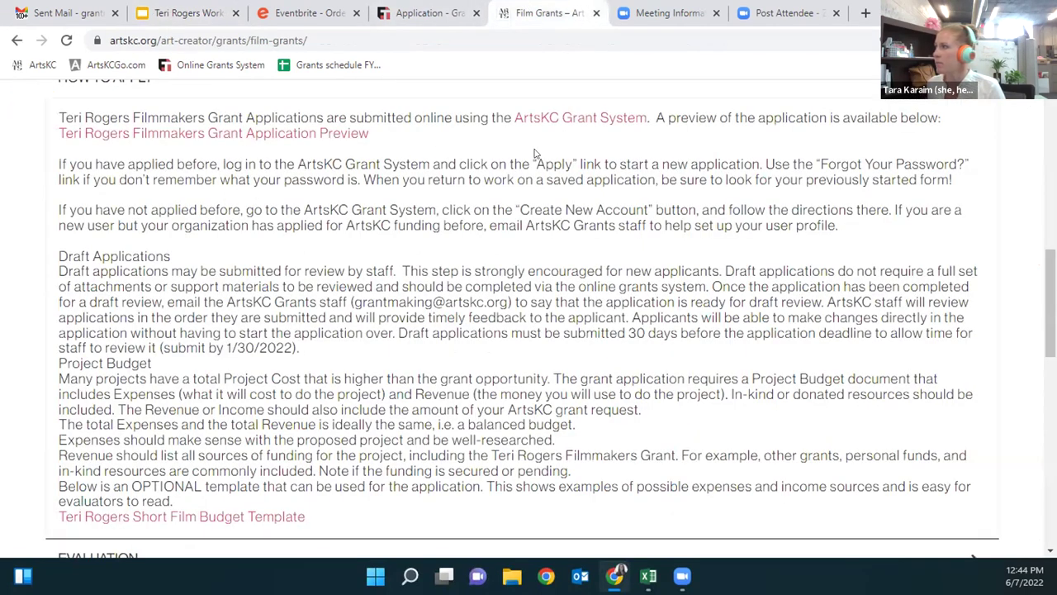
scroll(534, 155, up, 1)
scroll(537, 153, down, 3)
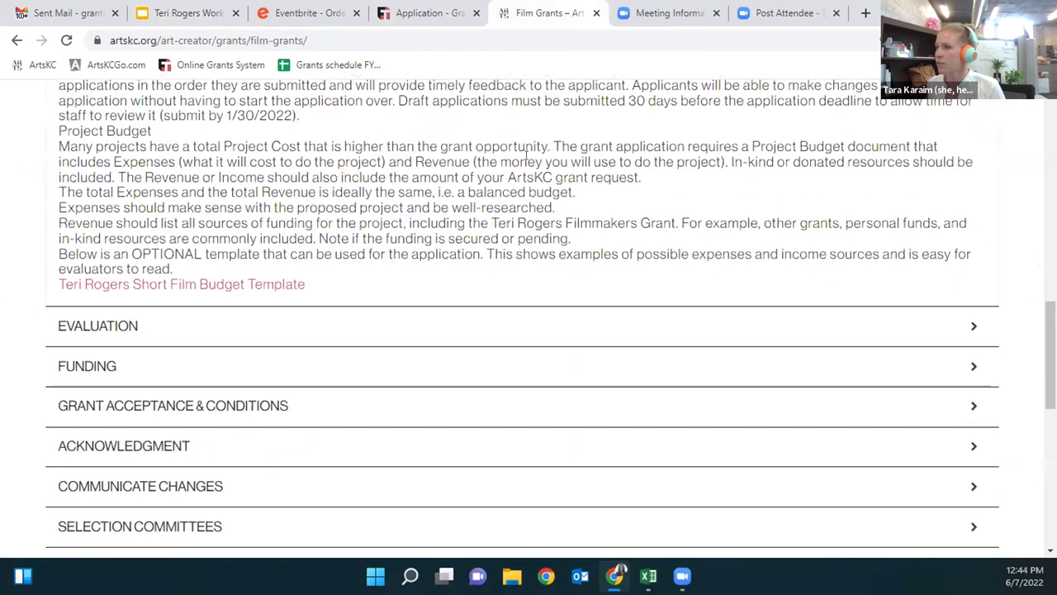
click(78, 338)
click(290, 328)
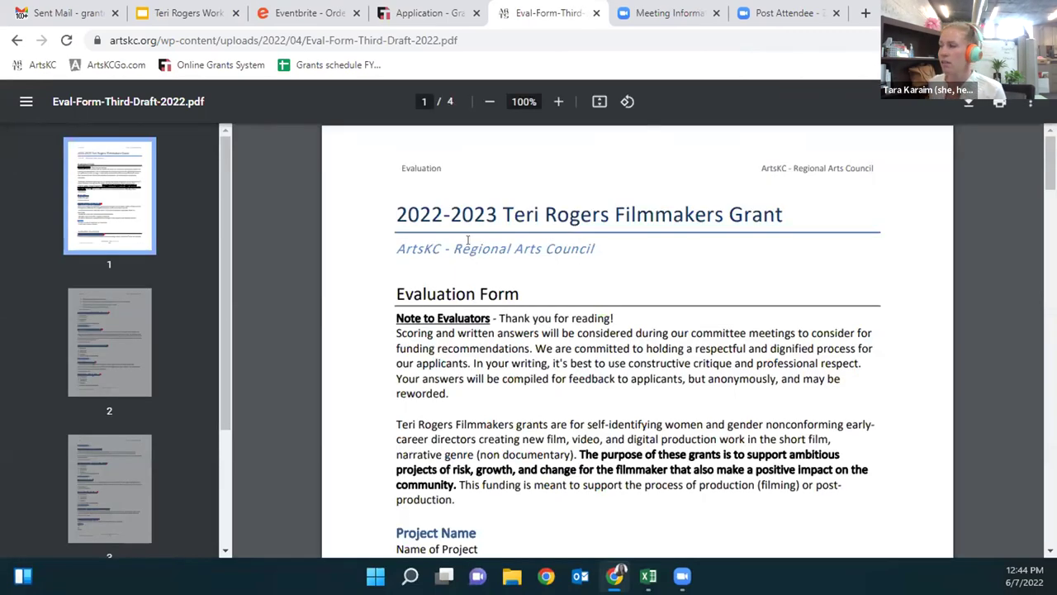
Read the evaluation form from the note to evaluators through the Artistic Achievement and Quality question and its scoring scale
scroll(465, 240, down, 2)
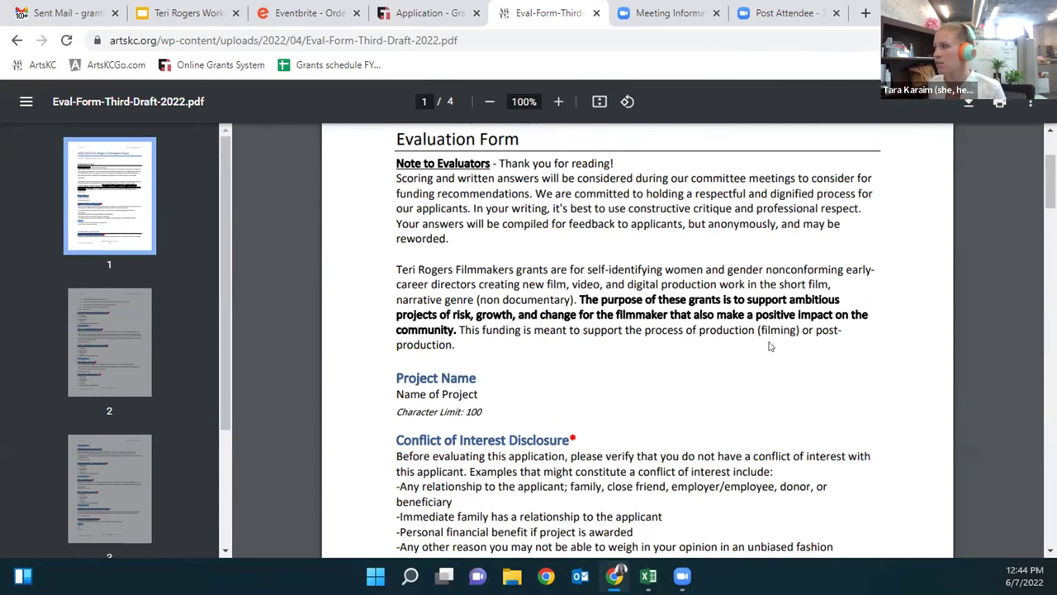
scroll(769, 346, down, 5)
scroll(767, 347, down, 1)
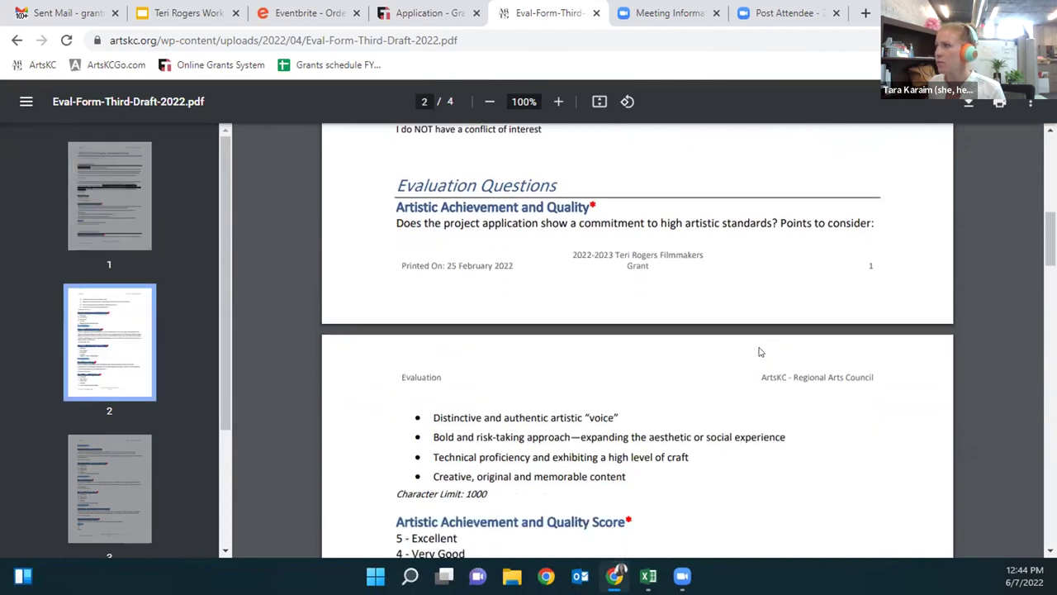
scroll(761, 352, down, 1)
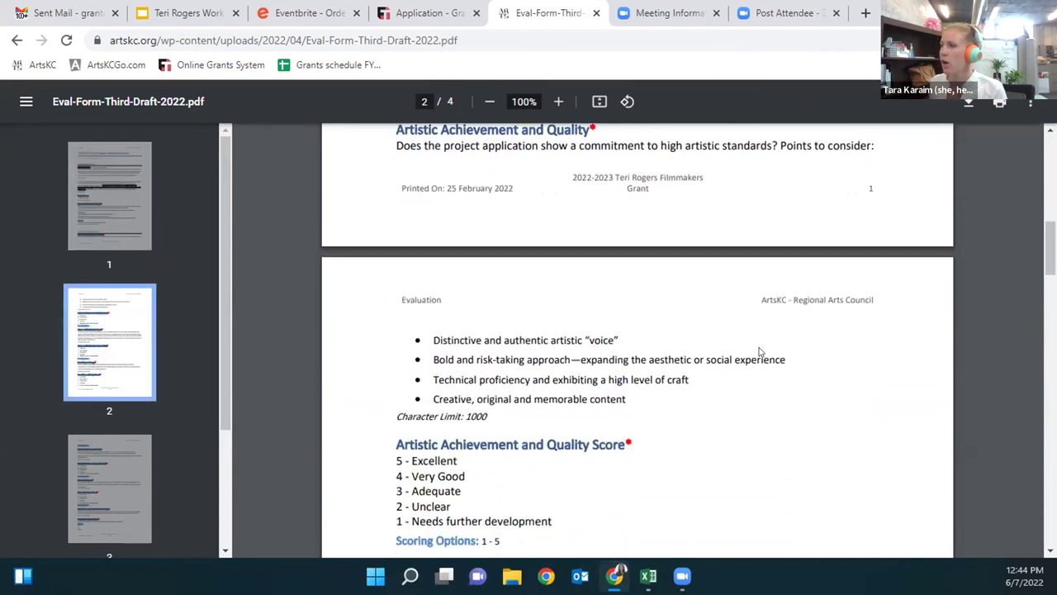
scroll(761, 352, up, 1)
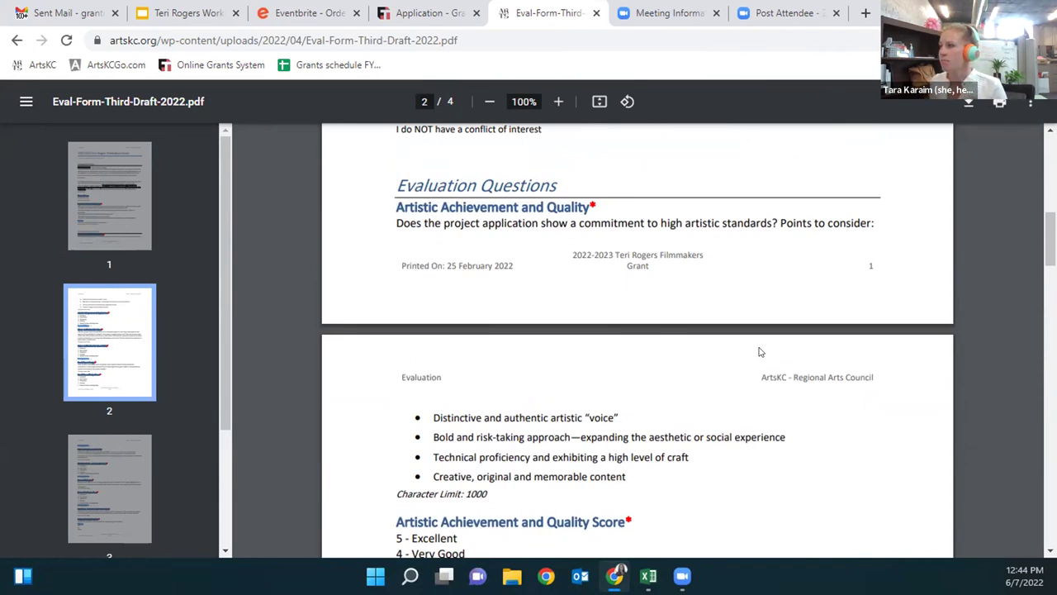
Read the evaluation form's criteria and scoring scales from Artistic Achievement and Quality through Career and Community Impact to Feasibility and Budget
scroll(761, 351, down, 1)
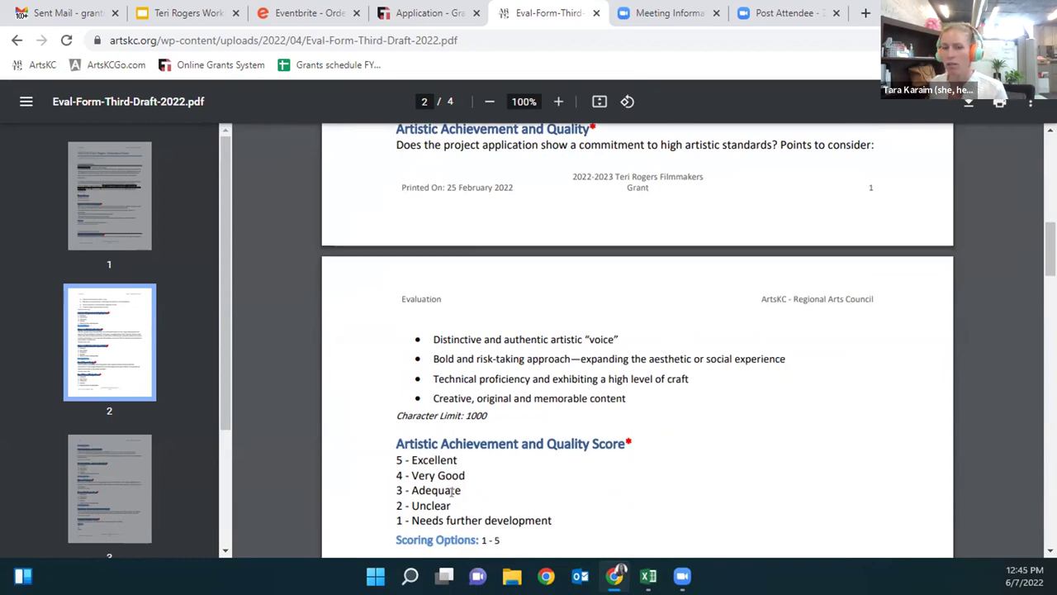
scroll(529, 444, down, 2)
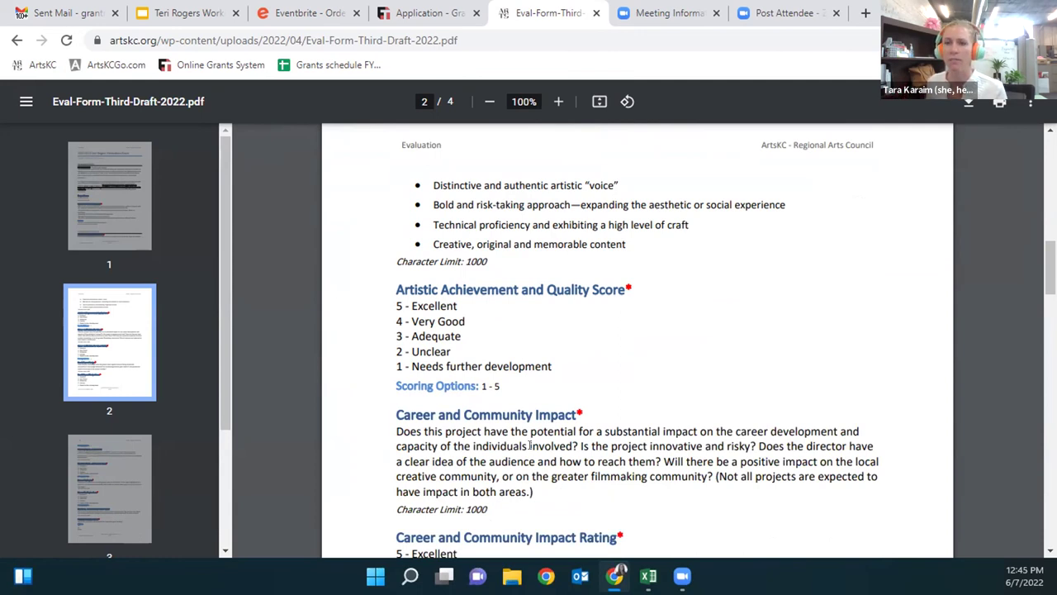
scroll(662, 418, up, 3)
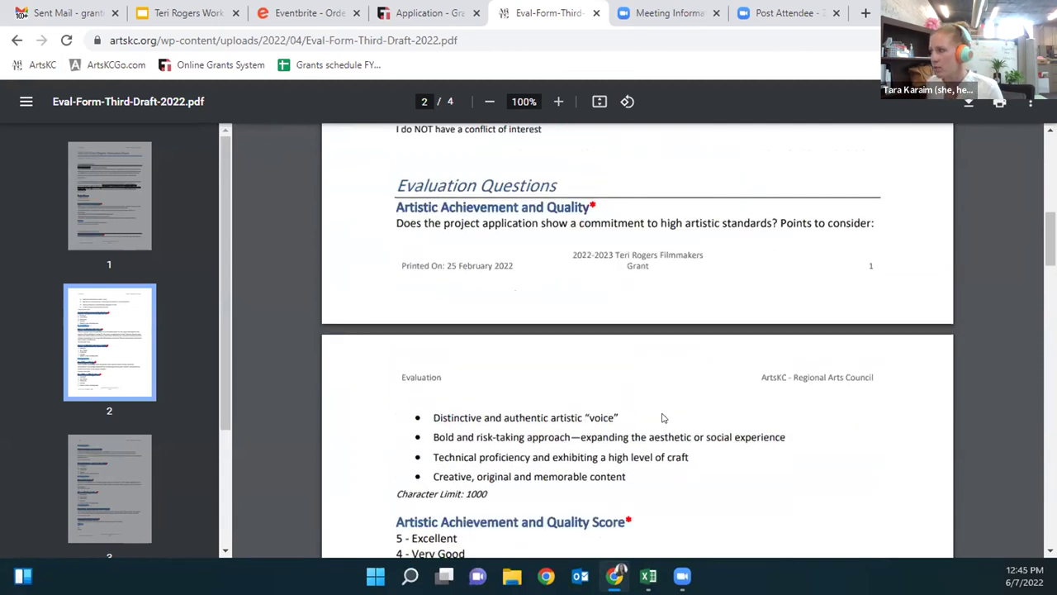
scroll(662, 418, down, 1)
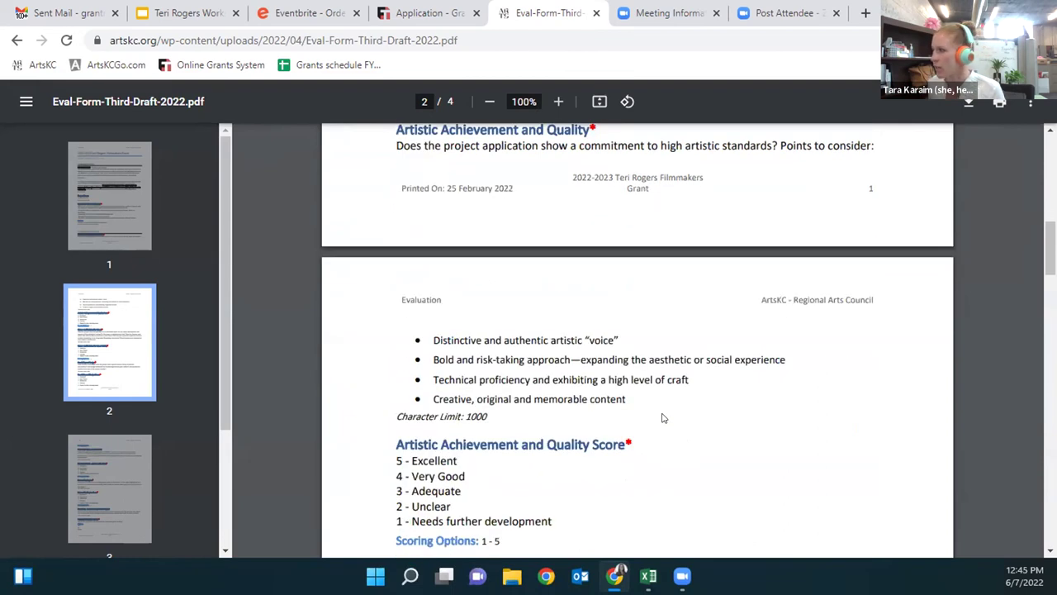
scroll(662, 418, down, 1)
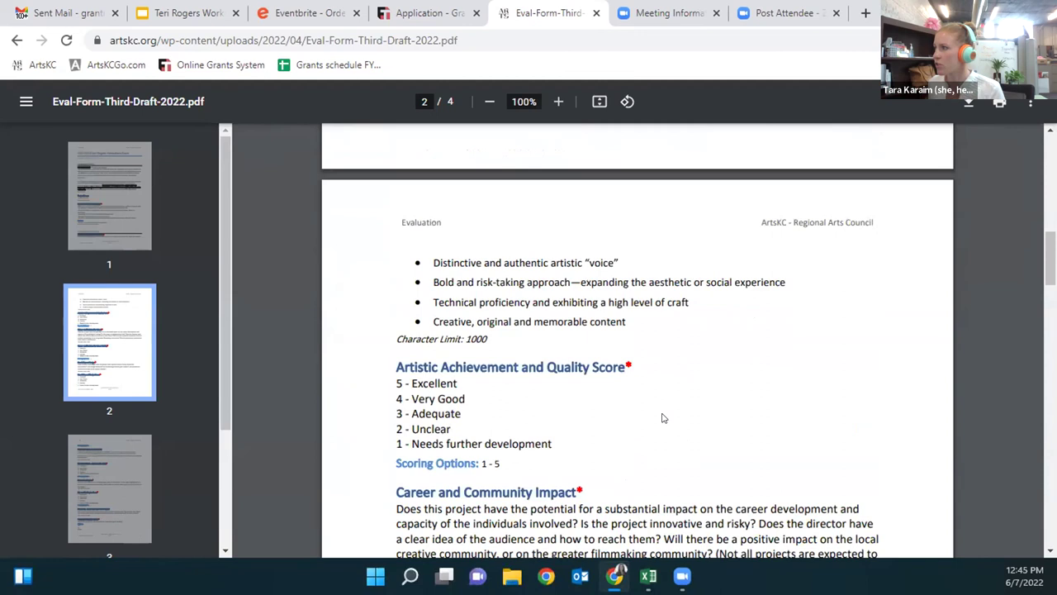
scroll(662, 418, down, 1)
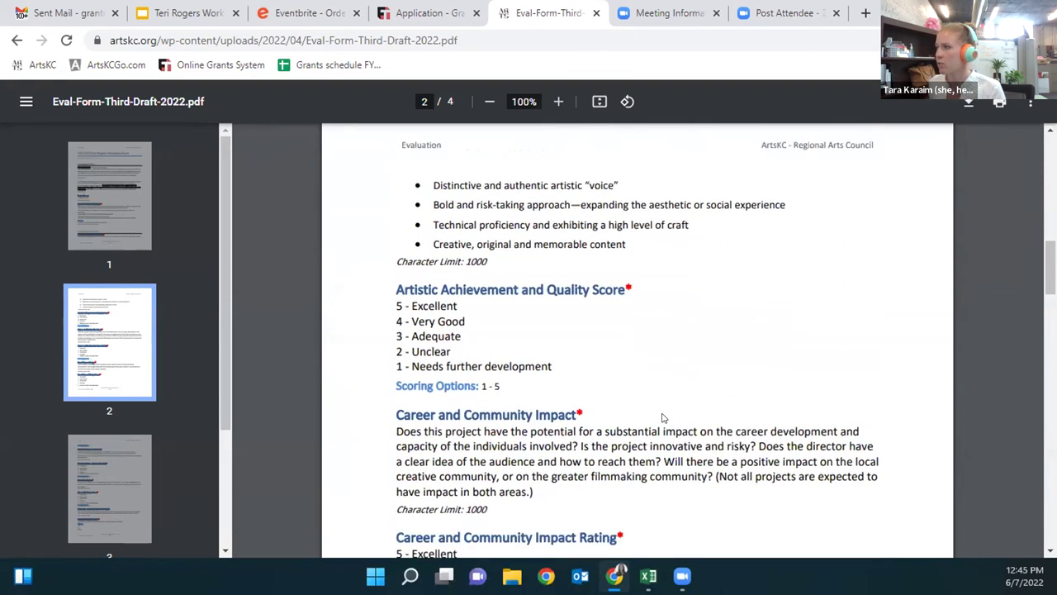
scroll(662, 417, down, 3)
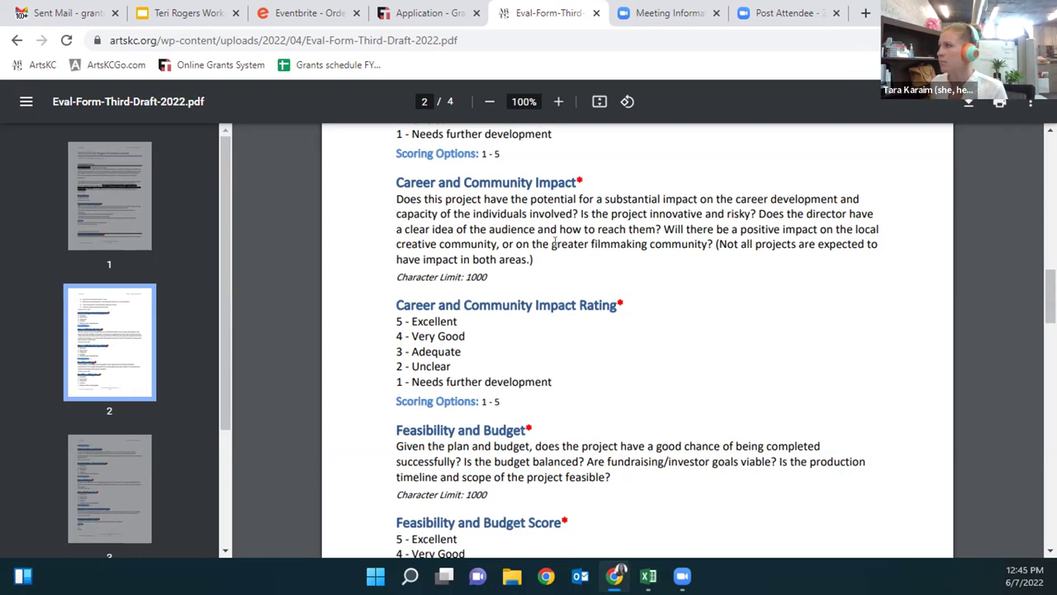
scroll(589, 365, down, 3)
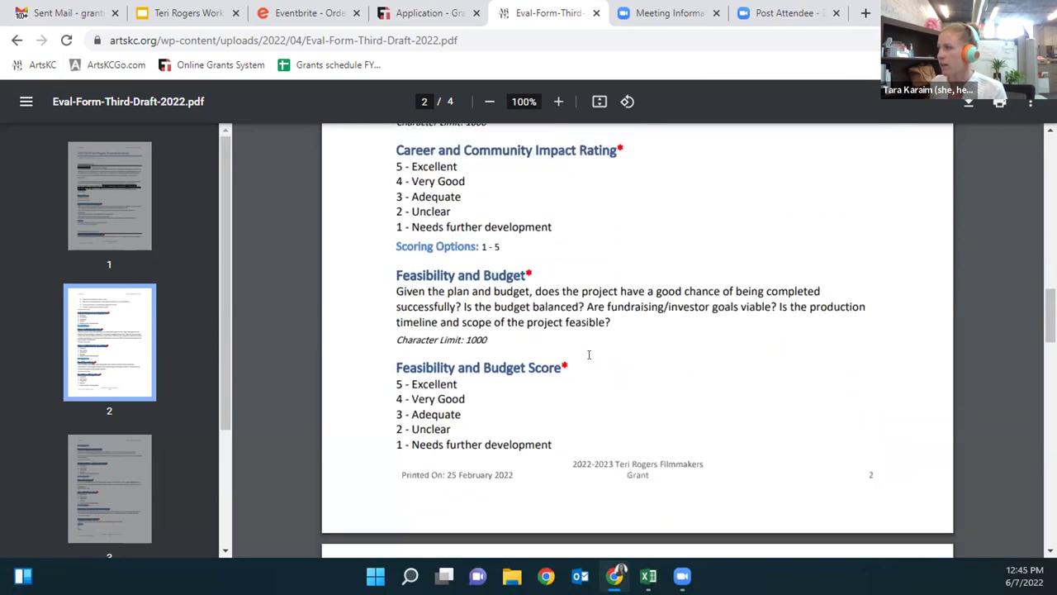